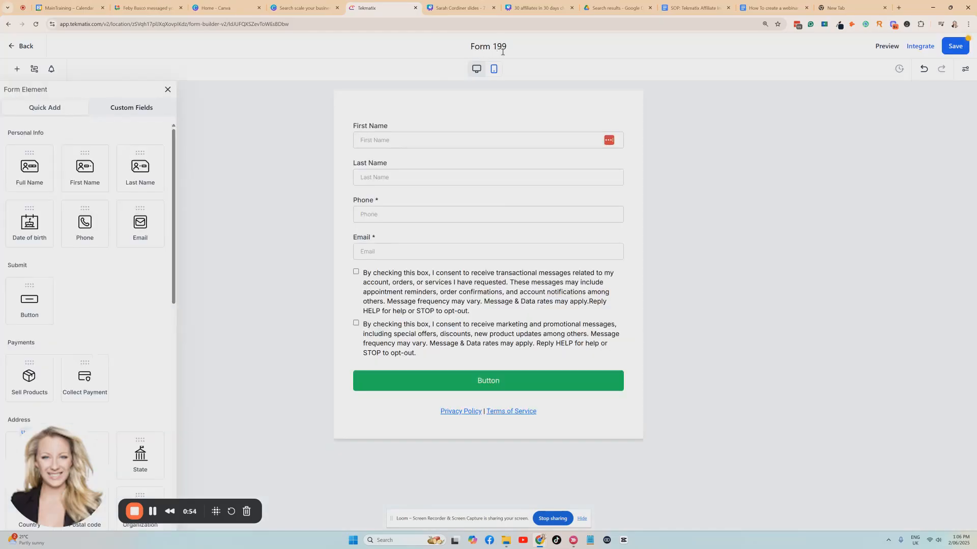
Step: Rename the form as "digure success workshop opt in form for slides - sarahs 7 f"
left_click(503, 50)
type("opt in form for slides - sarahs 7 f")
key("Home")
type("digure success worksho")
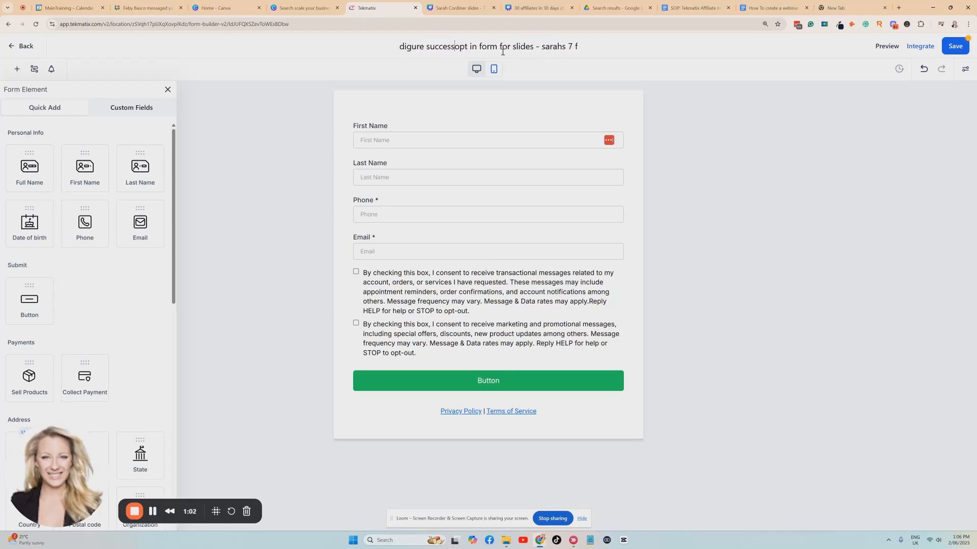
key("Home")
key("Right")
key("Right")
key("Right")
key("Right")
key("Right")
key("Right")
key("Right")
key("Right")
key("Right")
key("Right")
key("Right")
key("Right")
key("Right")
key("Right")
key("Right")
key("Right")
key("Right")
key("Right")
key("Right")
key("Right")
type("p")
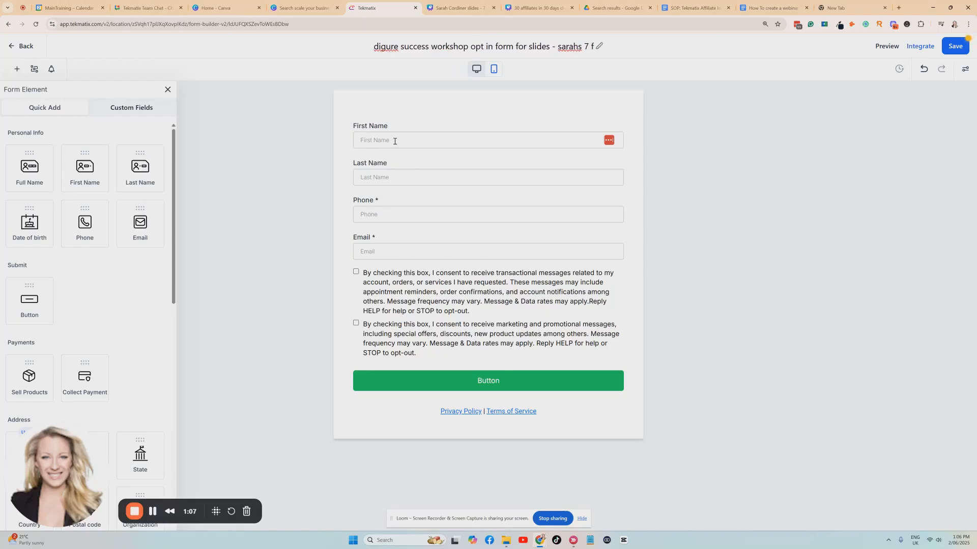
Step: Remove the Last Name and Phone fields and the consent checkboxes from the form
left_click(399, 177)
left_click(624, 156)
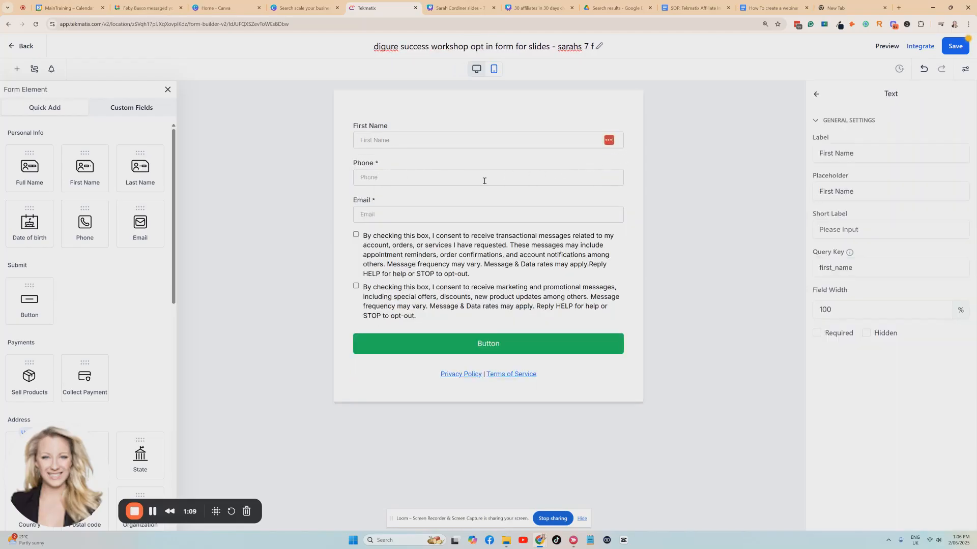
left_click(439, 178)
left_click(623, 157)
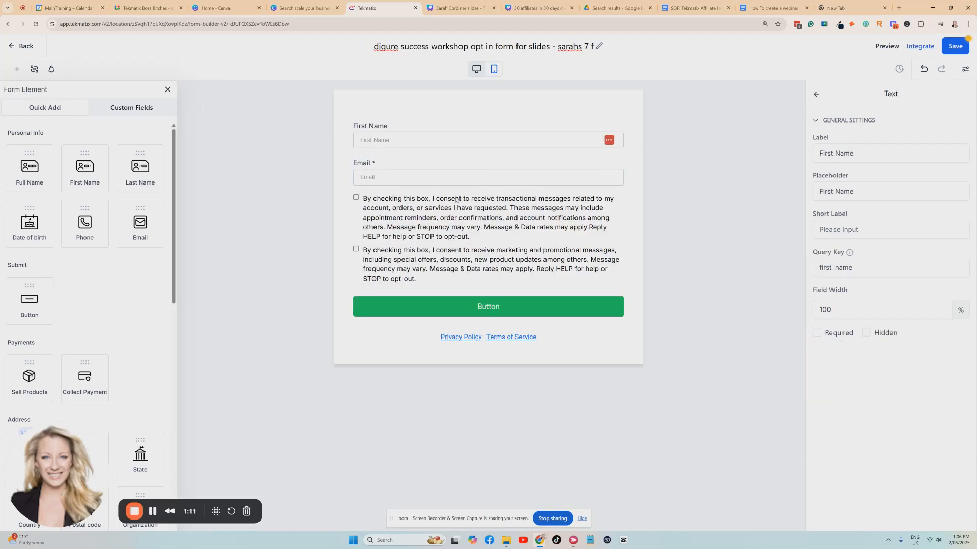
left_click(569, 211)
left_click(623, 194)
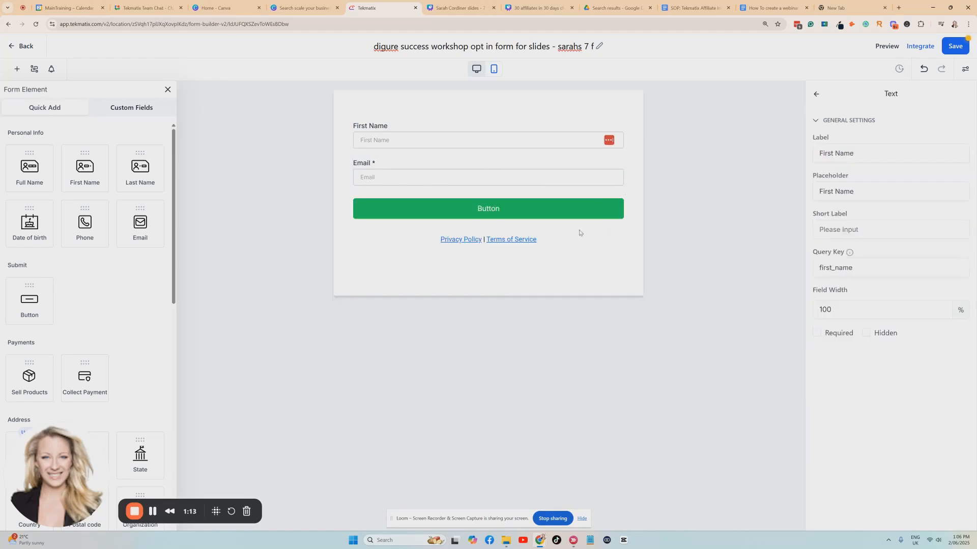
Step: Change the submit button's text to "GET THE SLIDES EMAILED NOW" and center it
left_click(454, 210)
left_click_drag(845, 175, 818, 190)
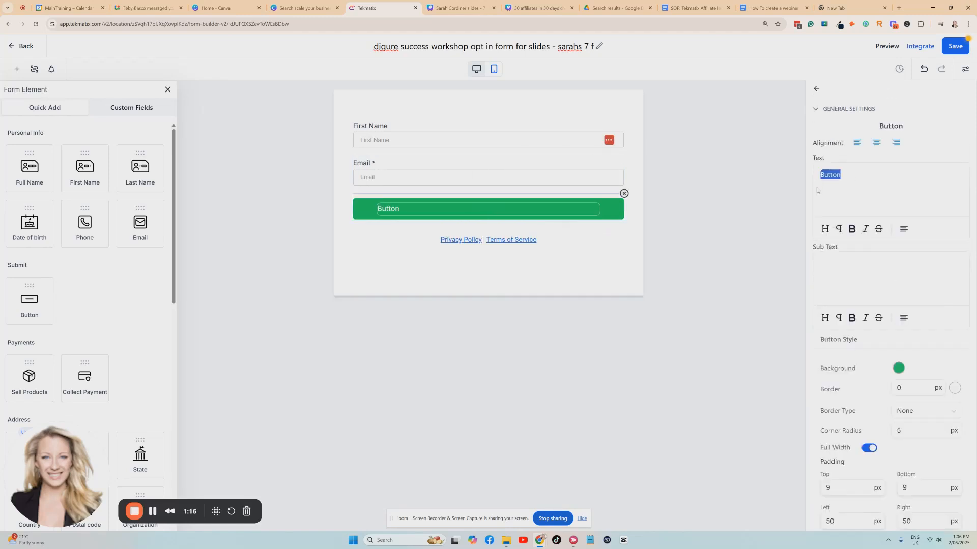
key("BackSpace")
key("Caps_Lock")
type("GET THE SLIDES EMAILED NOW")
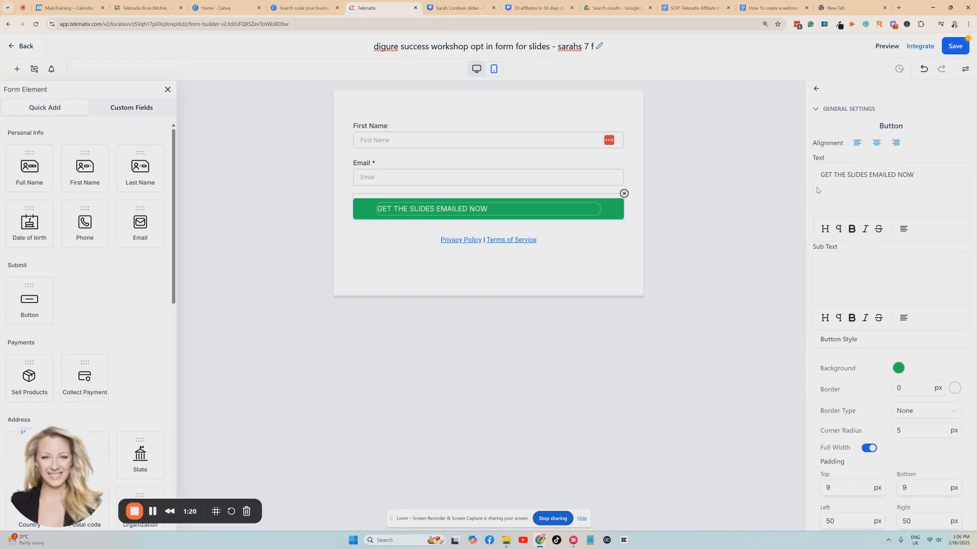
left_click(904, 229)
left_click(906, 184)
Step: Change the submit button's background color to purple
left_click(899, 368)
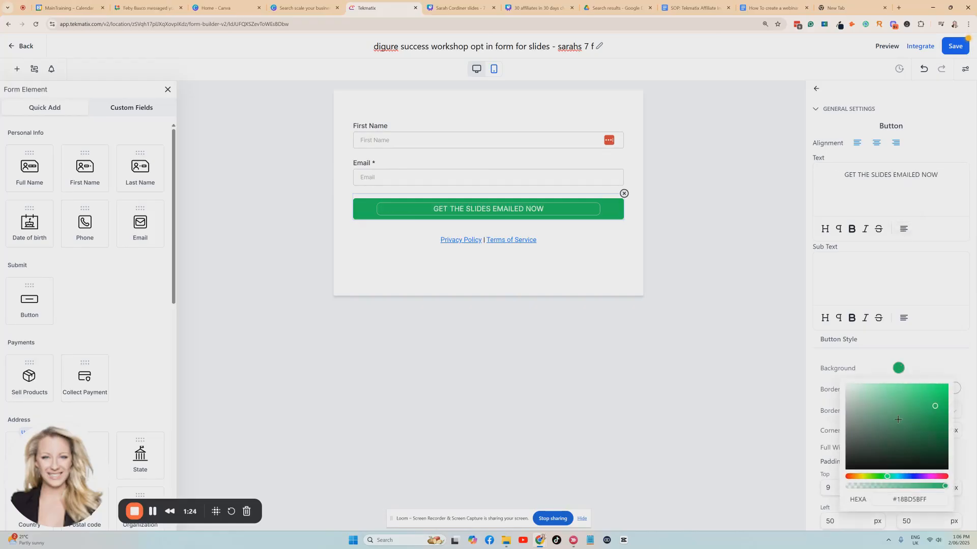
left_click(917, 477)
left_click(936, 406)
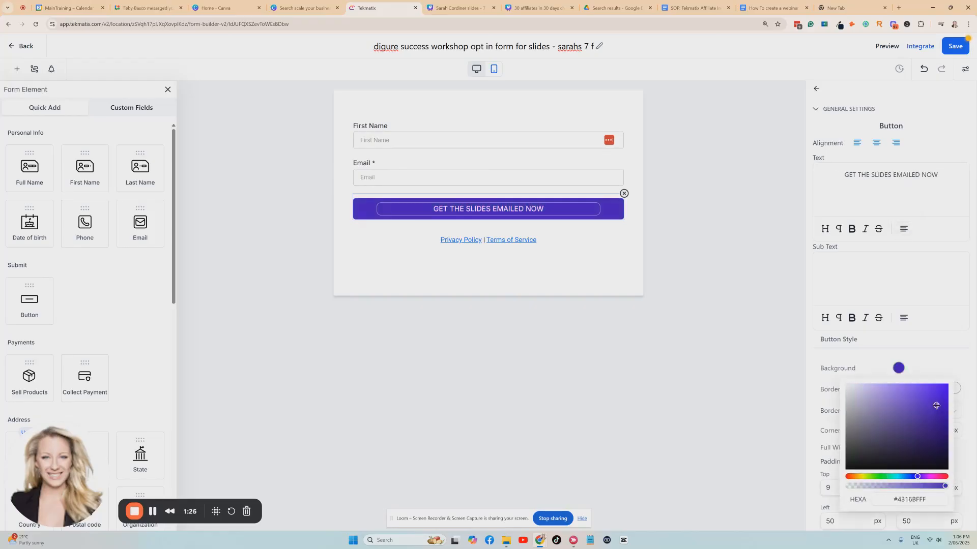
left_click_drag(919, 477, 925, 477)
Step: Correct the form title to "opt in form for slides - BRISBANE - sarahs 7 figure success workshop" and save the form
type("BRISBANE -")
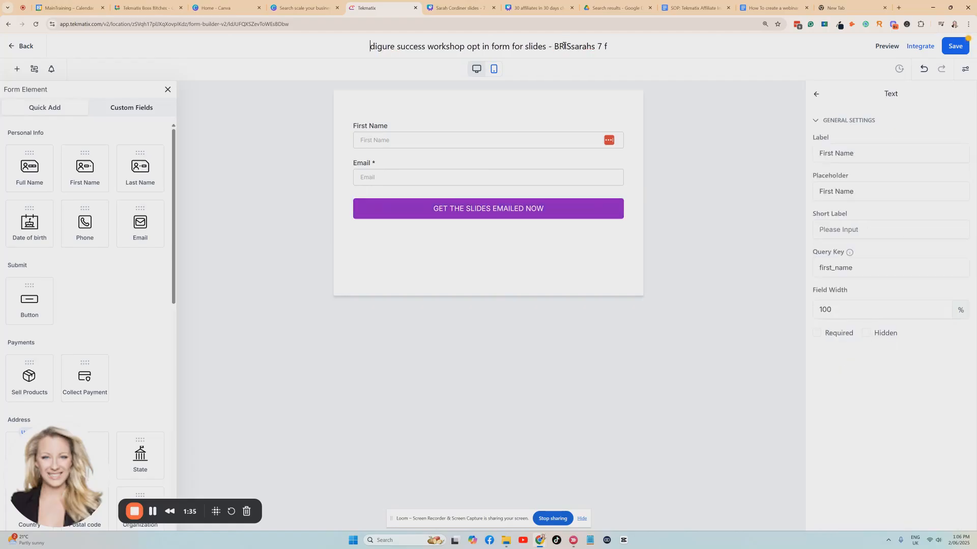
left_click(716, 122)
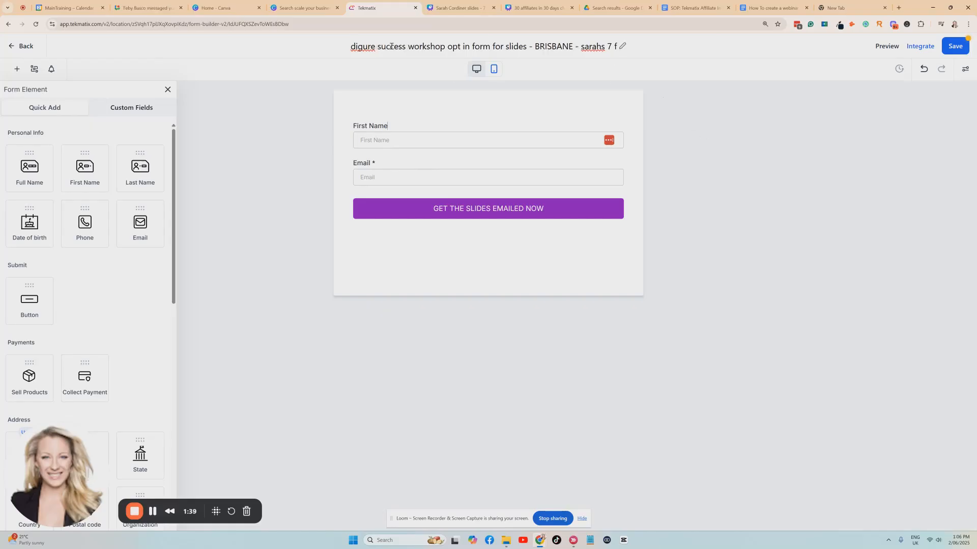
left_click_drag(445, 46, 343, 46)
key("BackSpace")
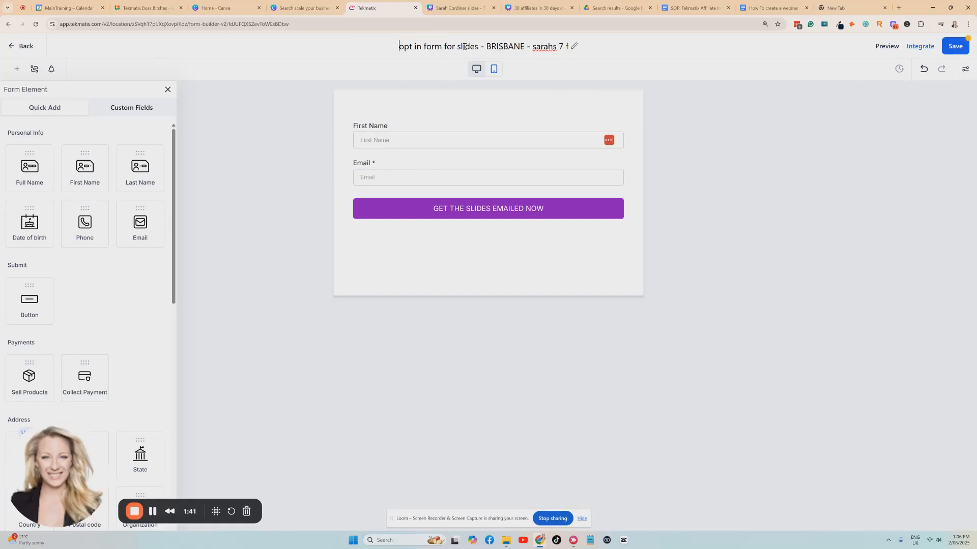
left_click(564, 46)
type("7 f")
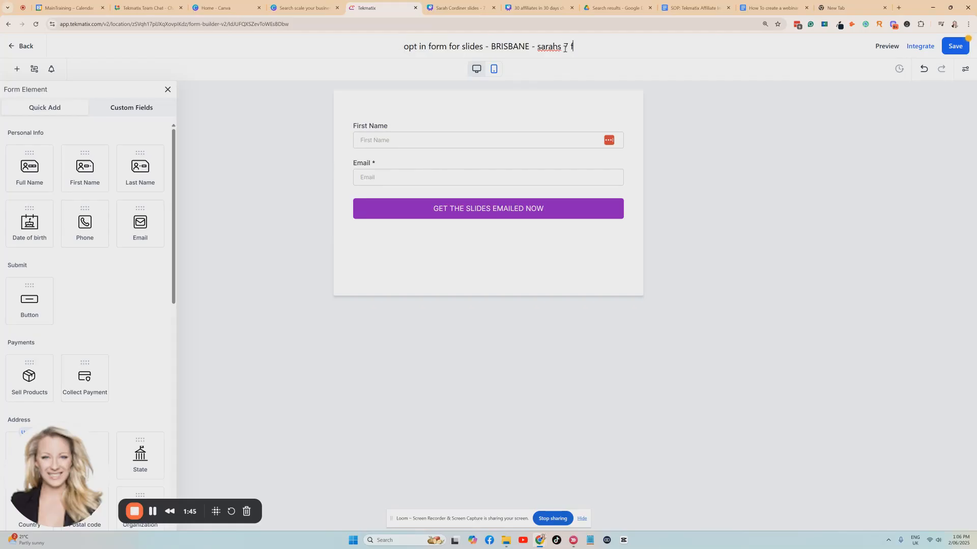
type("igure success wor")
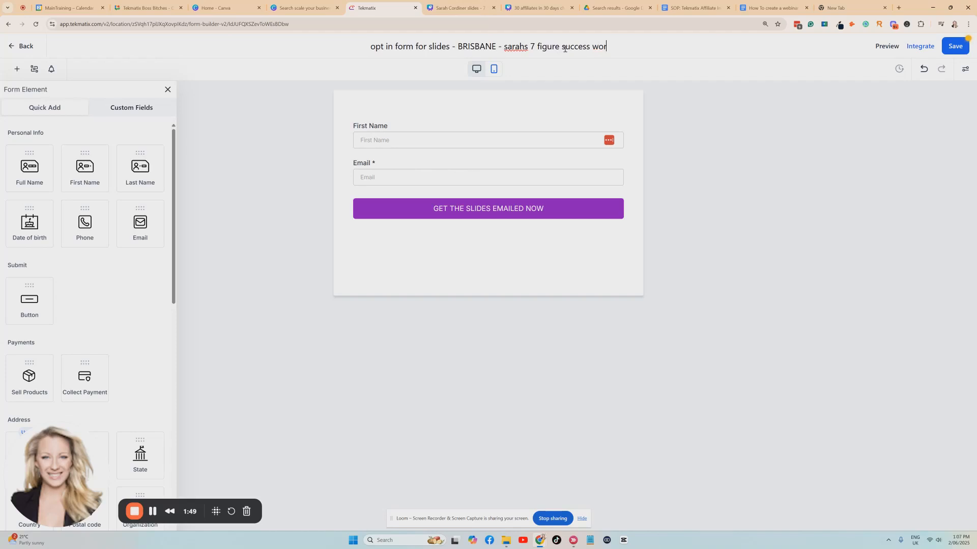
type("kshop")
left_click(705, 138)
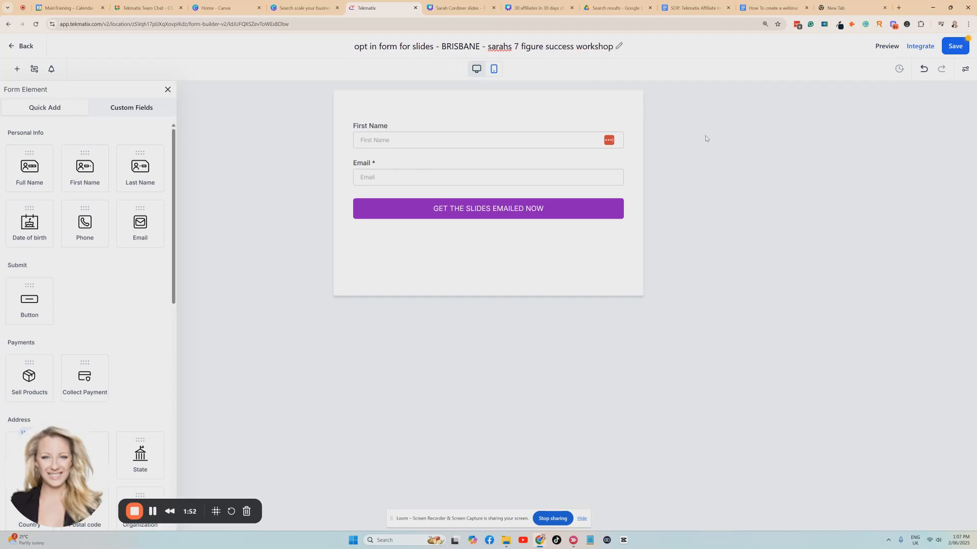
left_click(953, 46)
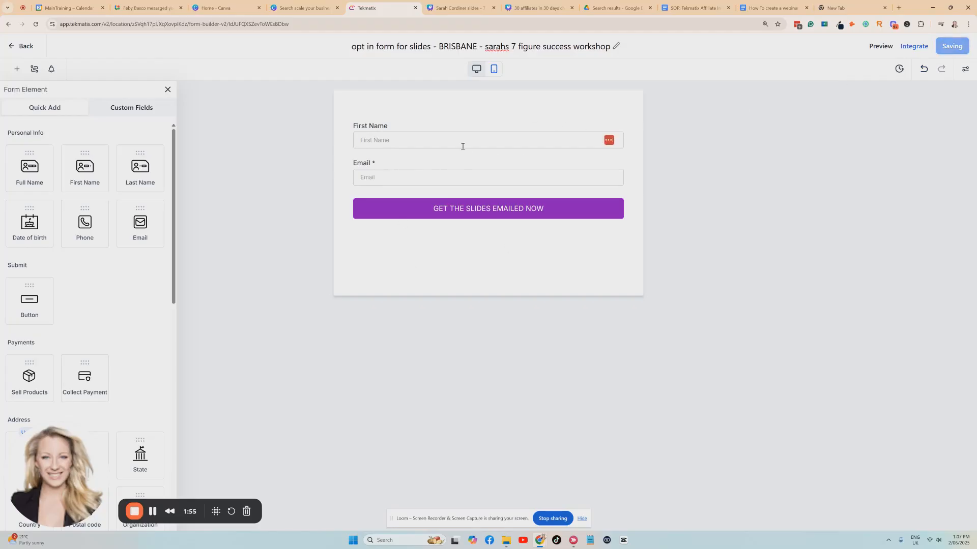
Step: Make the First Name field required and save the form
left_click(442, 139)
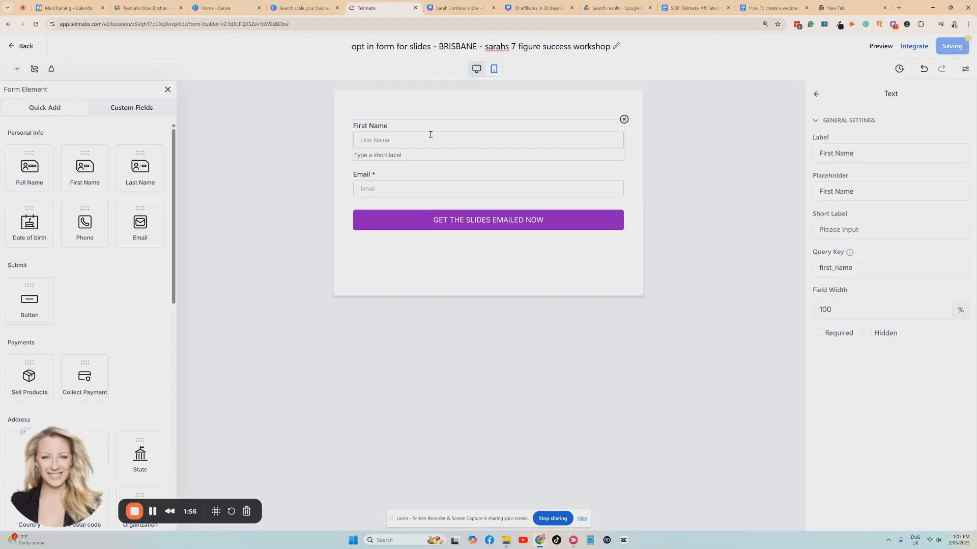
left_click(818, 334)
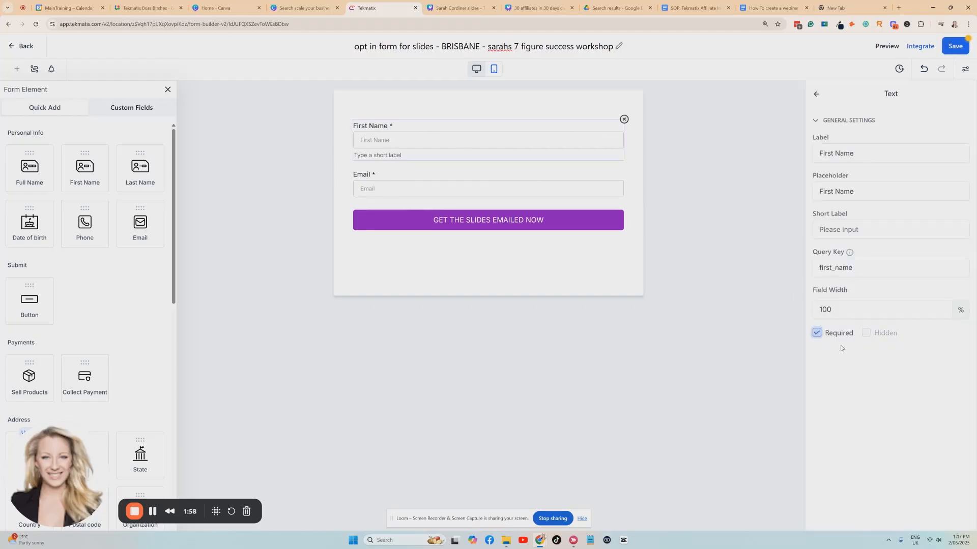
left_click(954, 46)
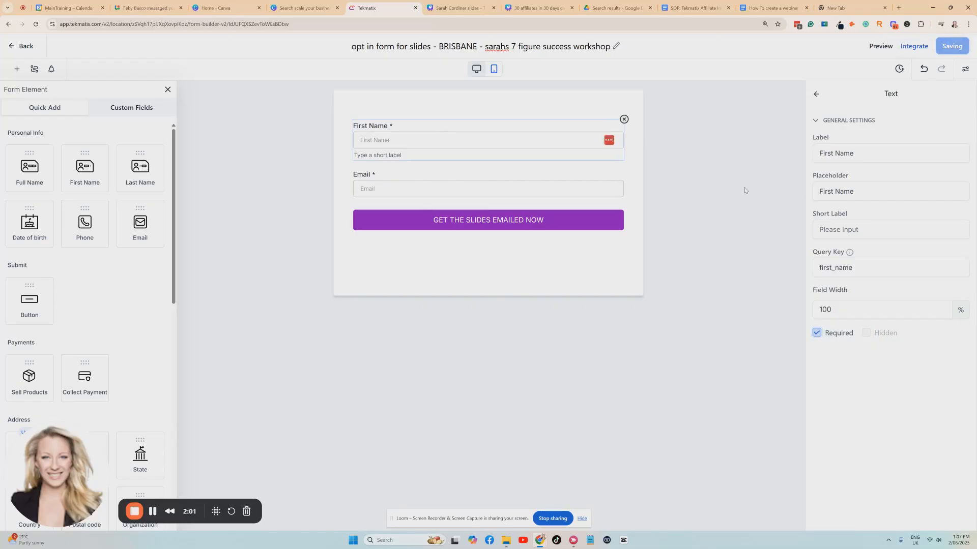
Step: Copy the form's link from its integration options and open it in the empty browser tab
left_click(922, 46)
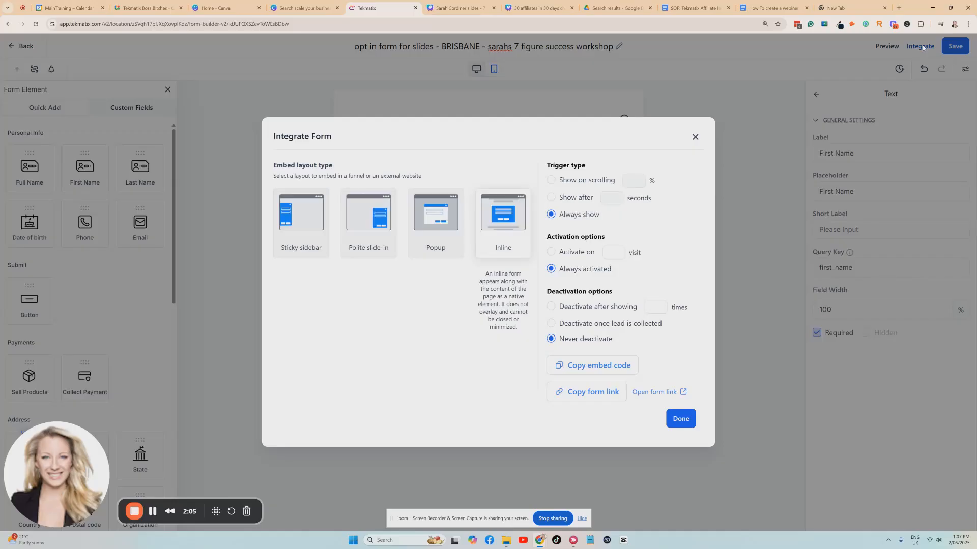
left_click(596, 397)
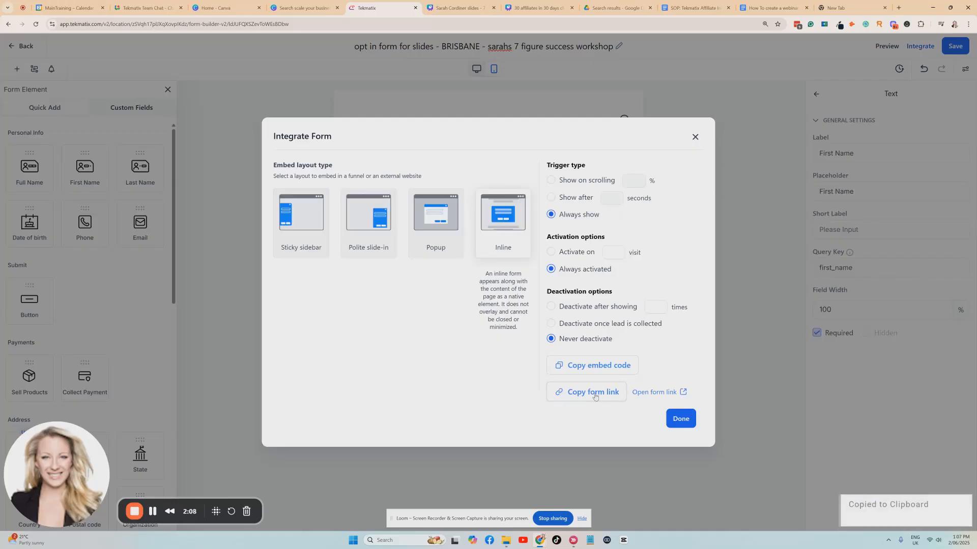
left_click(680, 420)
left_click(845, 8)
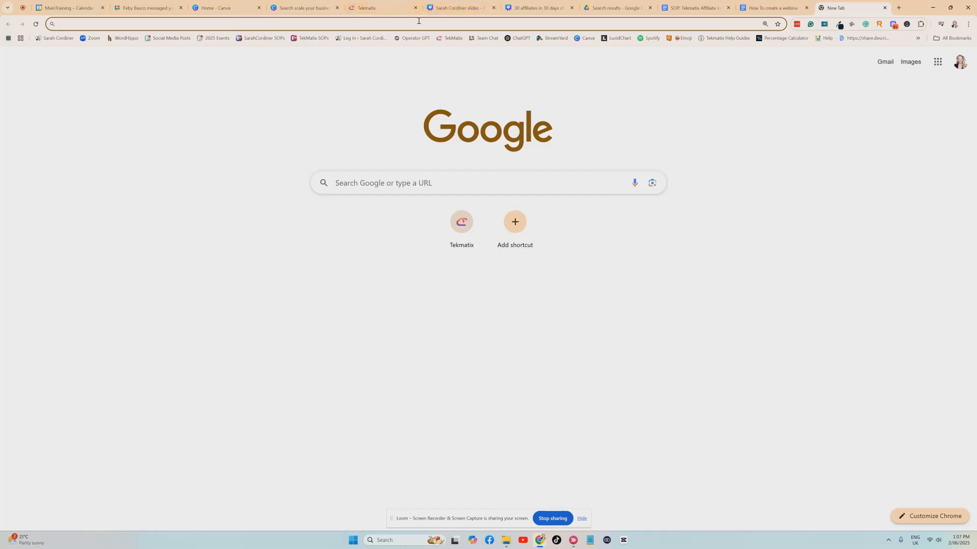
key("ctrl+v")
key("Return")
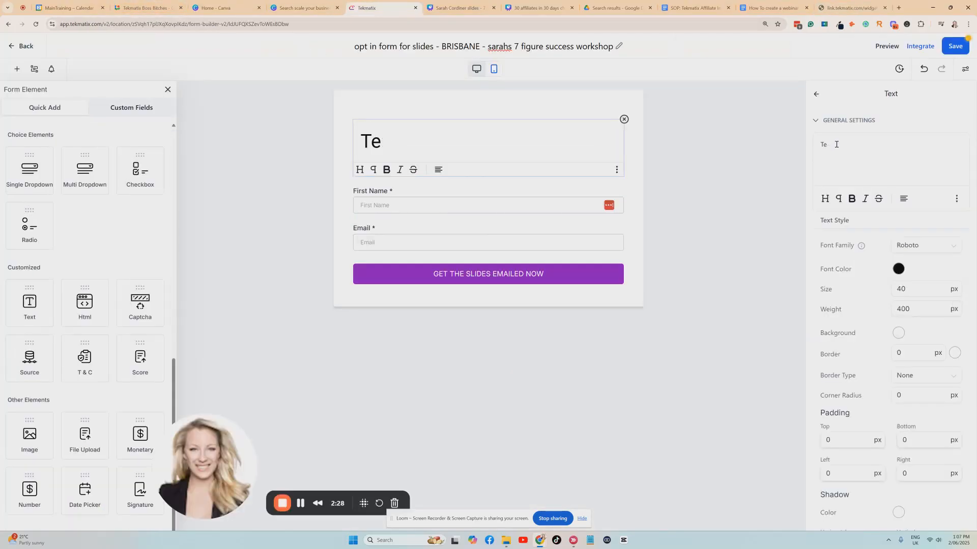
Step: Add the heading "Get the slides to Sarah Cordiner's presentation emailed to you for free" above the form fields and save
type("g")
key("BackSpace")
type("Get the slides to Sarah Cordiner's presentation emailed to you for free")
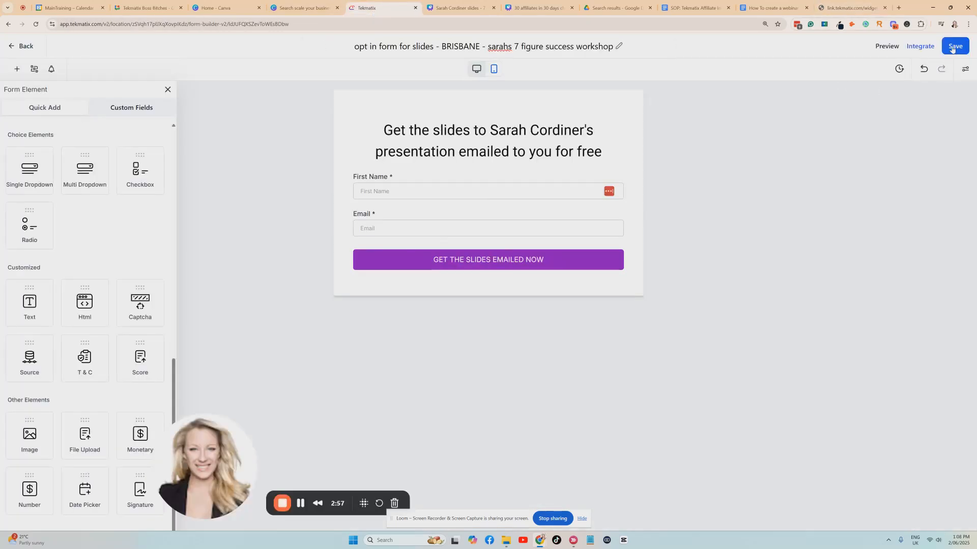
left_click(953, 46)
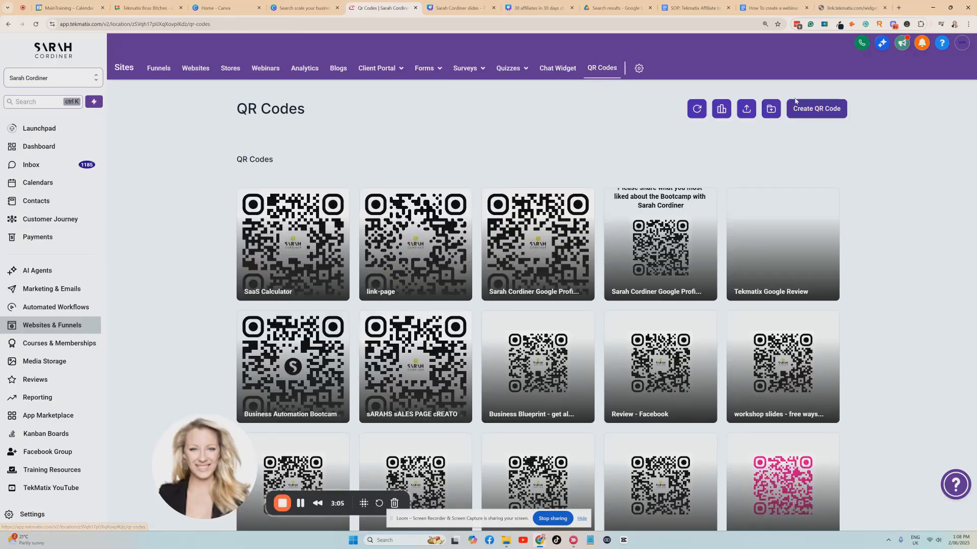
Step: Get the published form's web address from its browser tab and return to the QR Codes page
left_click(834, 9)
left_click(214, 25)
left_click(378, 8)
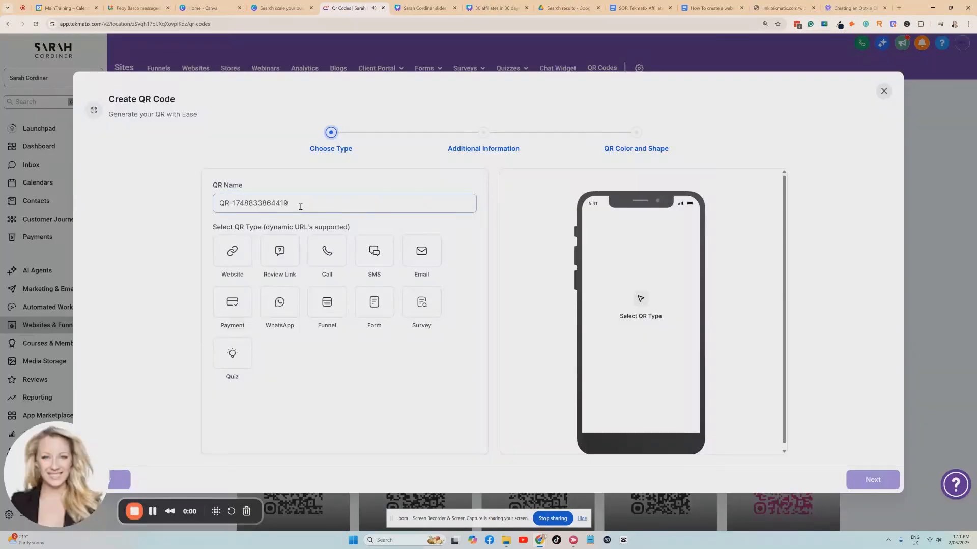
Step: Name the new QR code "sarahs brisbane workshop - 7 figur"
left_click_drag(300, 206, 186, 202)
key("BackSpace")
type("sarahs")
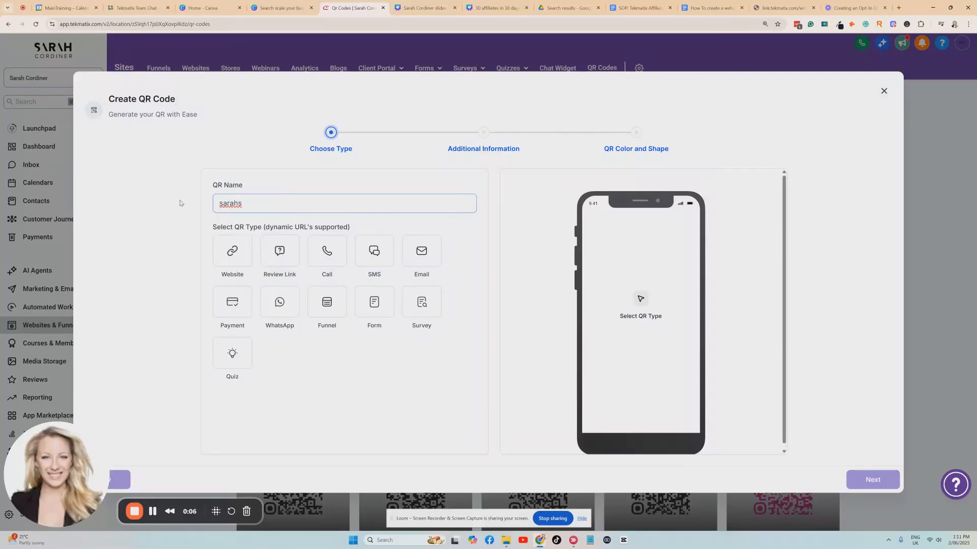
type(" brisbane workshop - 7 figur")
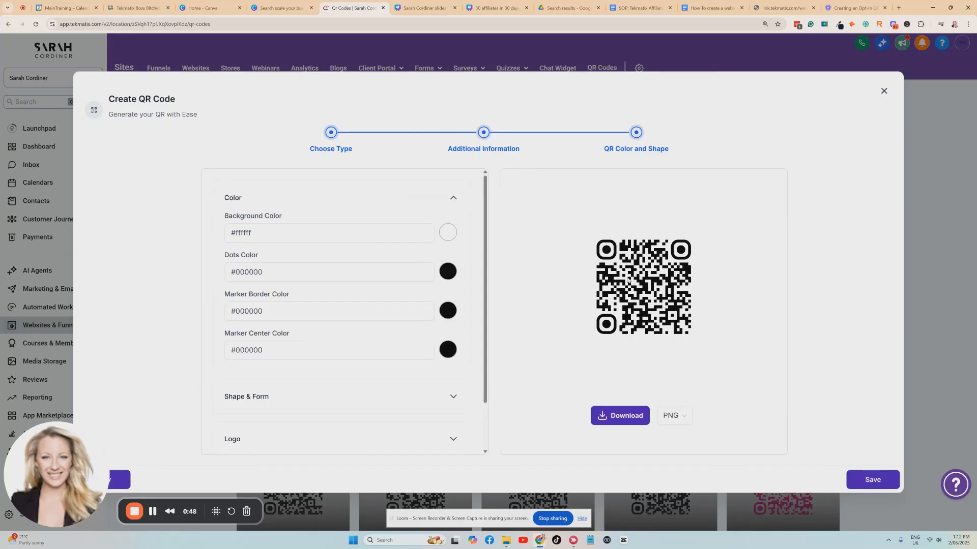
Step: Open the QR code's Shape & Form settings and choose from its options
scroll(412, 268, "down", 1)
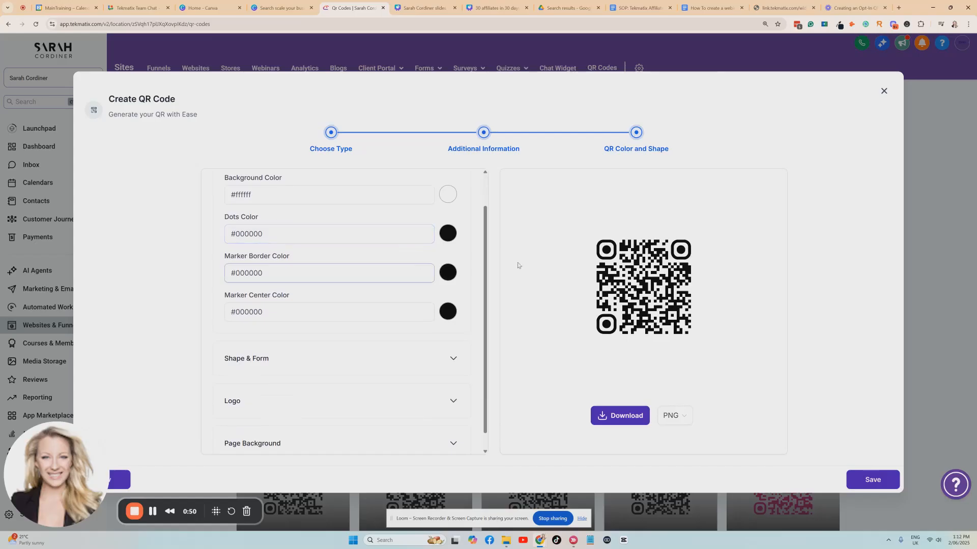
left_click(318, 355)
left_click(237, 236)
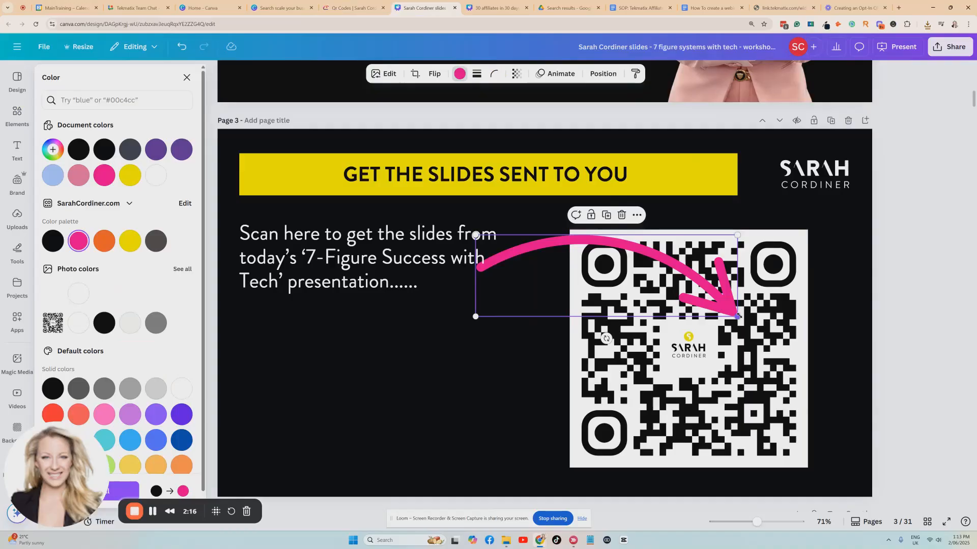
Step: On slide 3 in Canva, place the pink curved arrow between the scan instructions and the QR code, narrowing the text box to fit
left_click_drag(738, 316, 555, 260)
left_click(514, 260)
left_click_drag(481, 257, 397, 259)
left_click(456, 246)
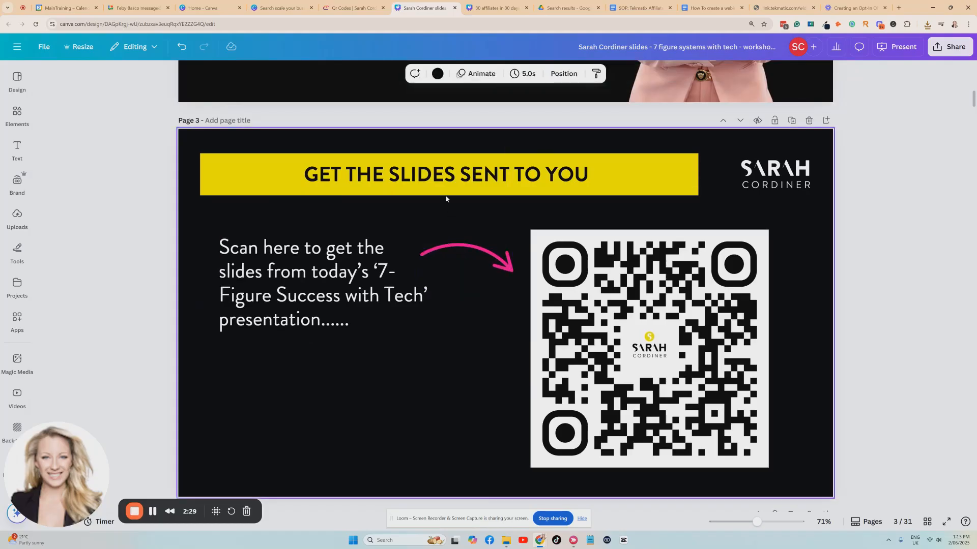
Step: Switch back to Tekmatix and search the email marketing templates for "master"
left_click(352, 8)
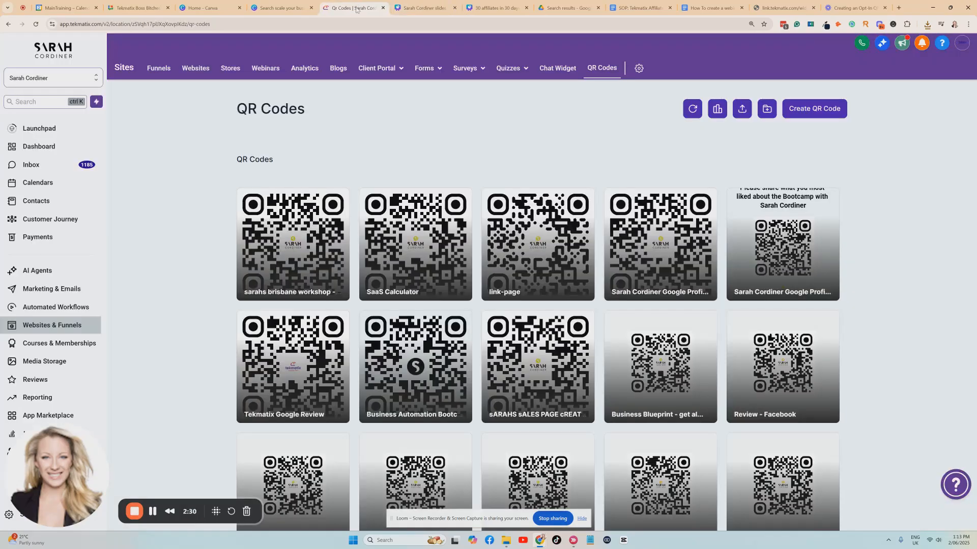
left_click(65, 307)
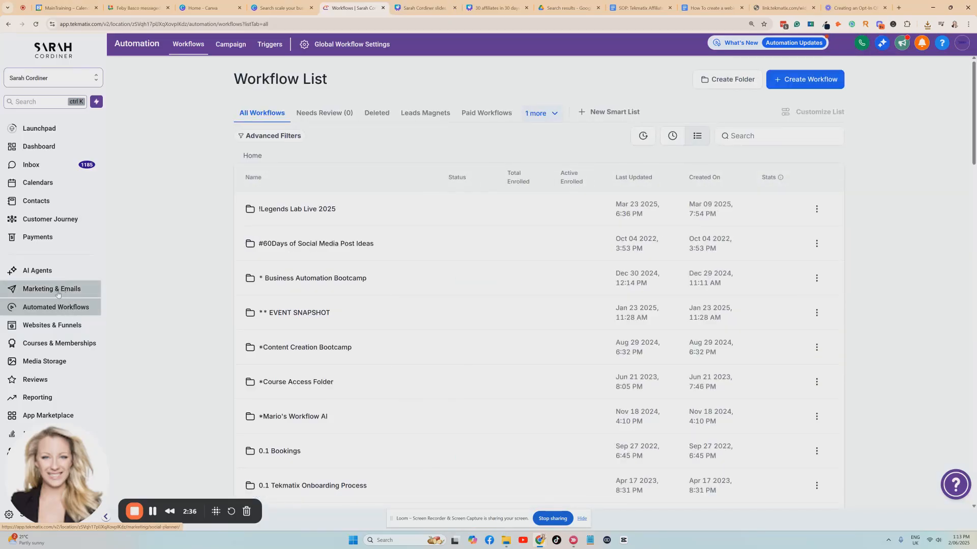
left_click(58, 291)
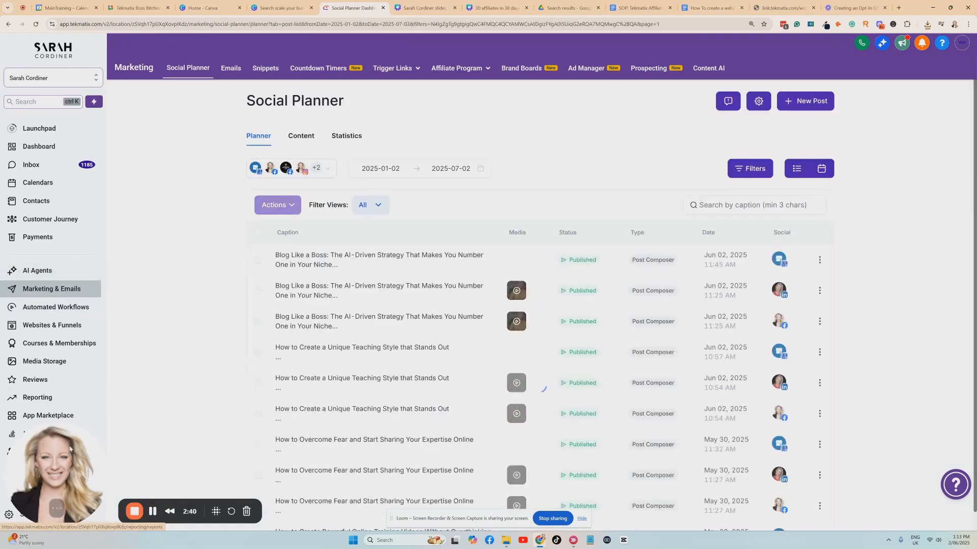
left_click_drag(67, 449, 170, 441)
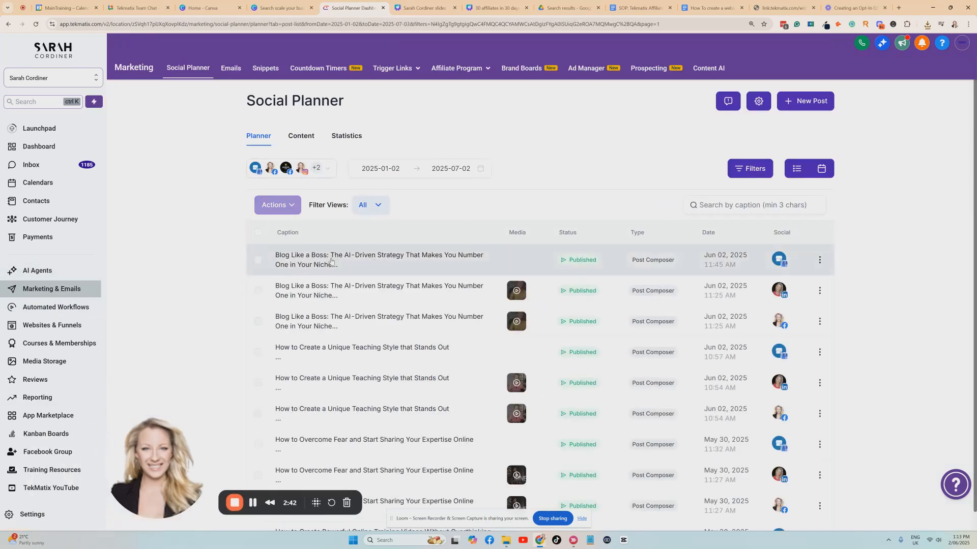
left_click(761, 206)
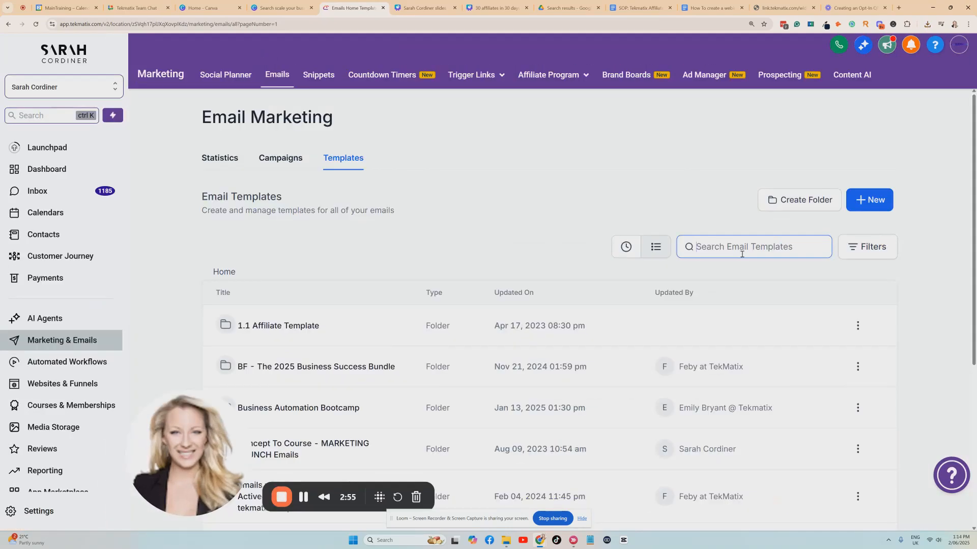
left_click(742, 254)
type("master")
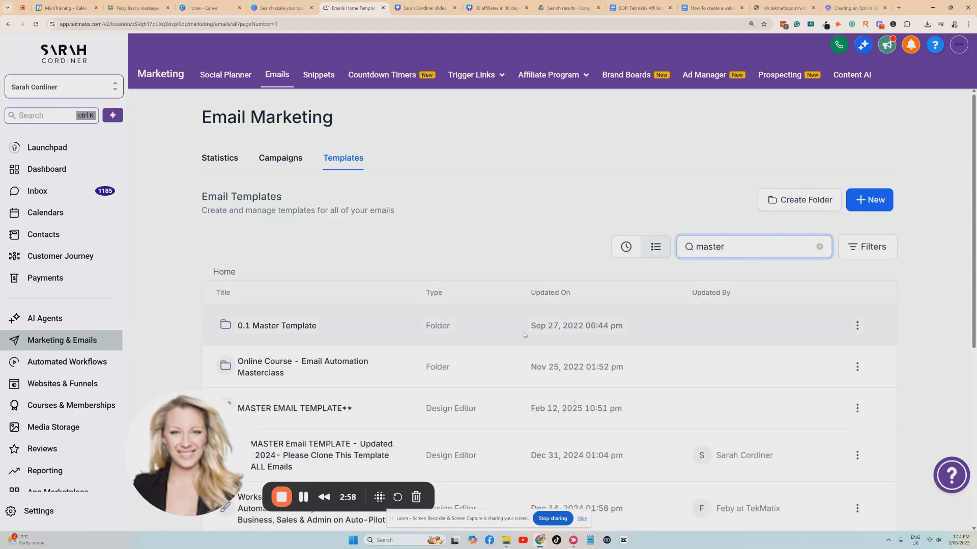
Step: Clone the December 2024 master email template as "Sarahs Slides for the brisbane workshop workshop - 7-figure success" and open the copy
scroll(389, 321, "down", 2)
scroll(389, 322, "down", 2)
left_click(857, 303)
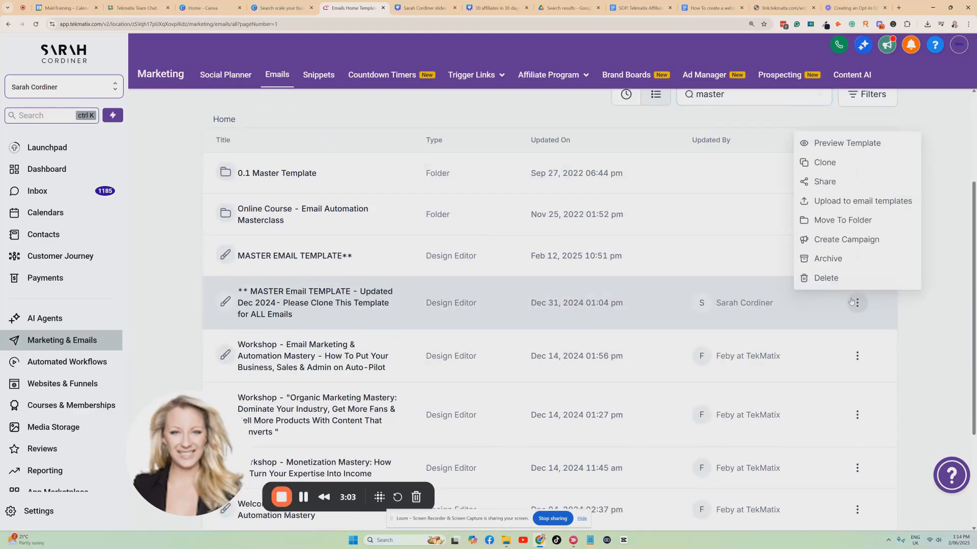
left_click(824, 161)
triple_click(601, 300)
key("BackSpace")
type("Sarahs Slid")
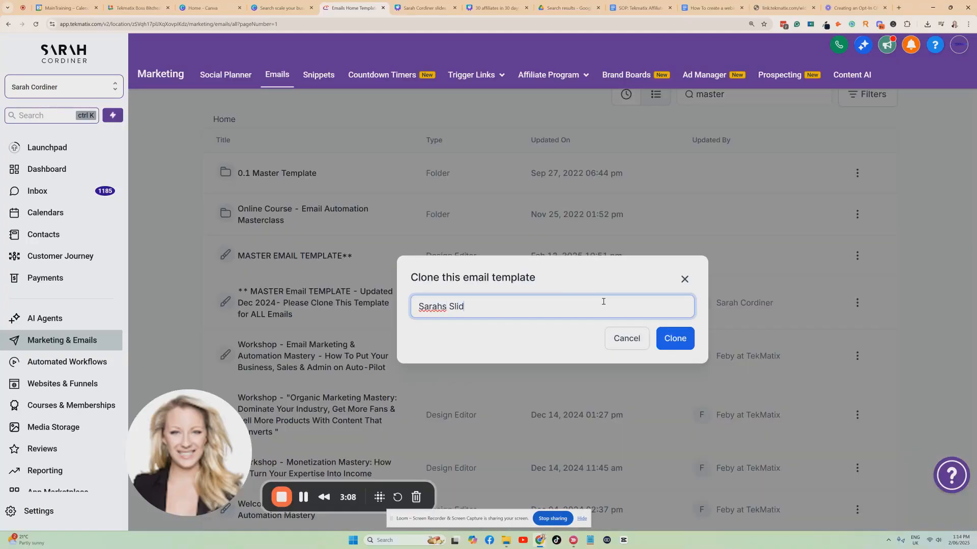
type("es for the brisbane workshop works")
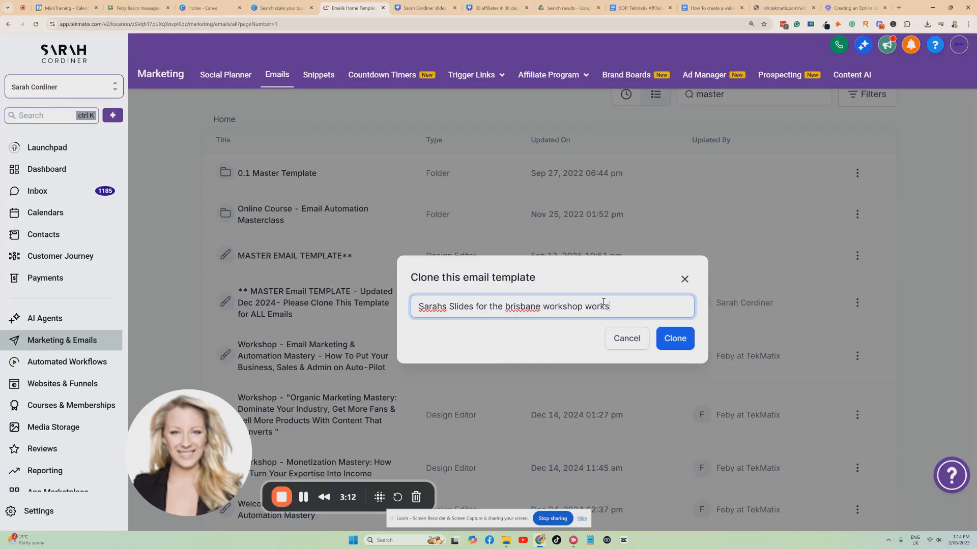
type("hop - 7-figure success")
left_click(319, 326)
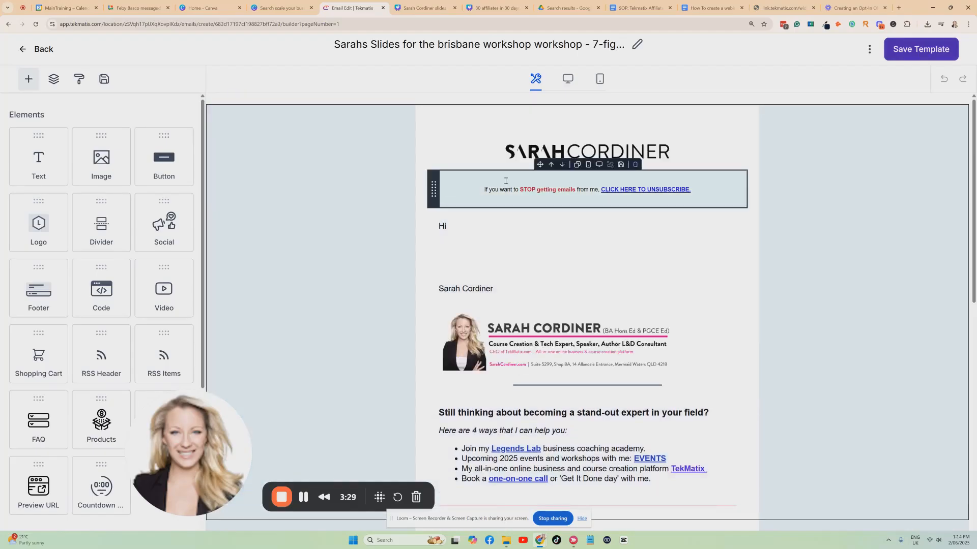
Step: Delete the unsubscribe notice under the logo and insert the contact's first-name merge field and a comma after "Hi"
left_click(496, 187)
left_click(635, 165)
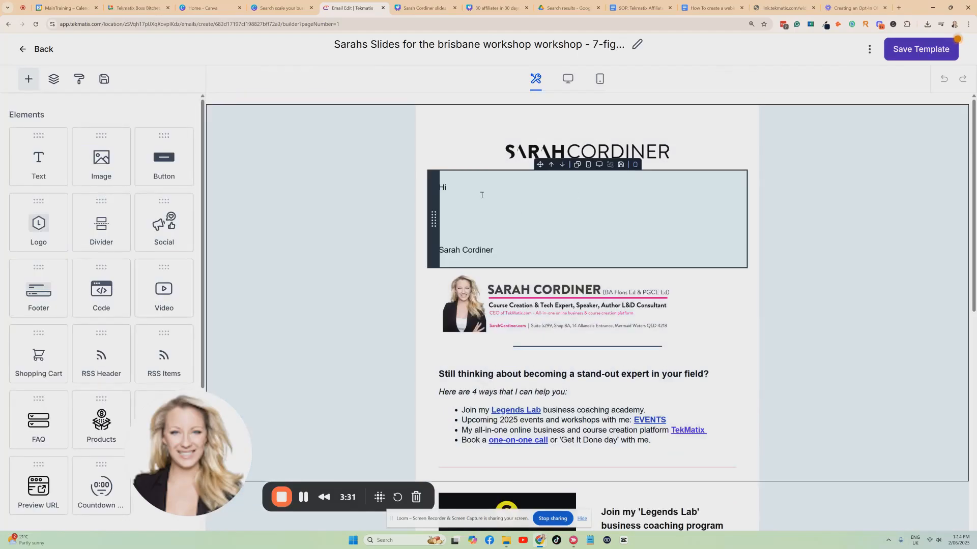
left_click(480, 190)
left_click(813, 80)
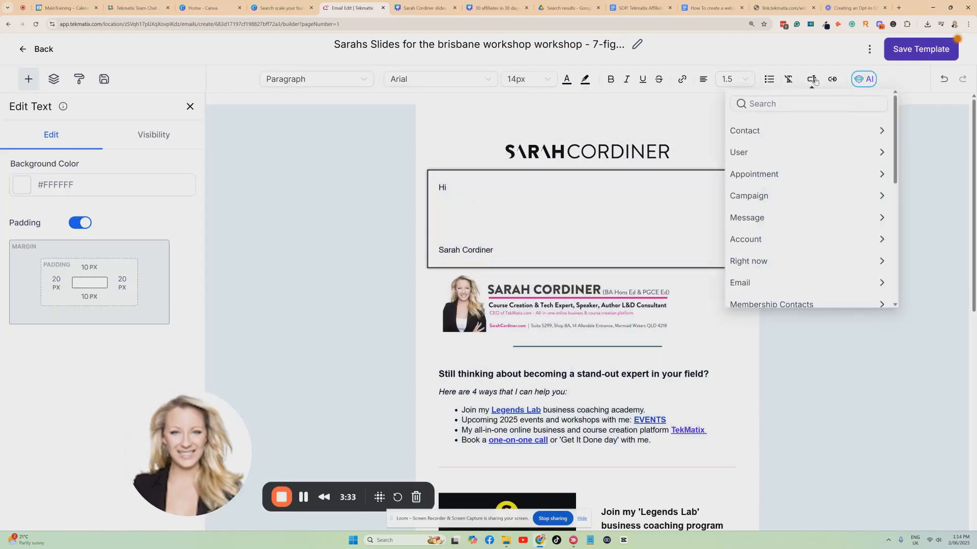
left_click(767, 130)
left_click(748, 166)
type(",")
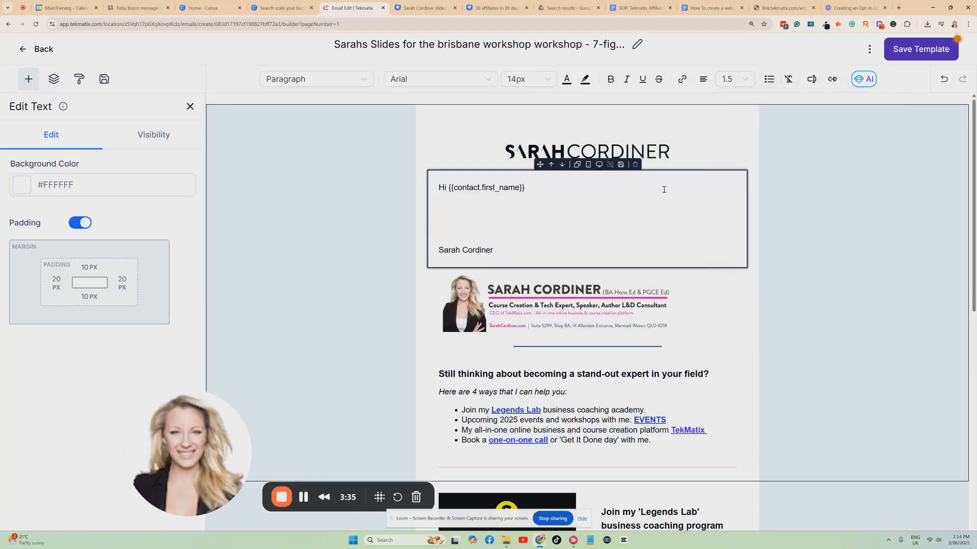
Step: Below the greeting, write "Here are the slides for Sarah's presentation:"
key("Return")
key("Return")
type("Here are ")
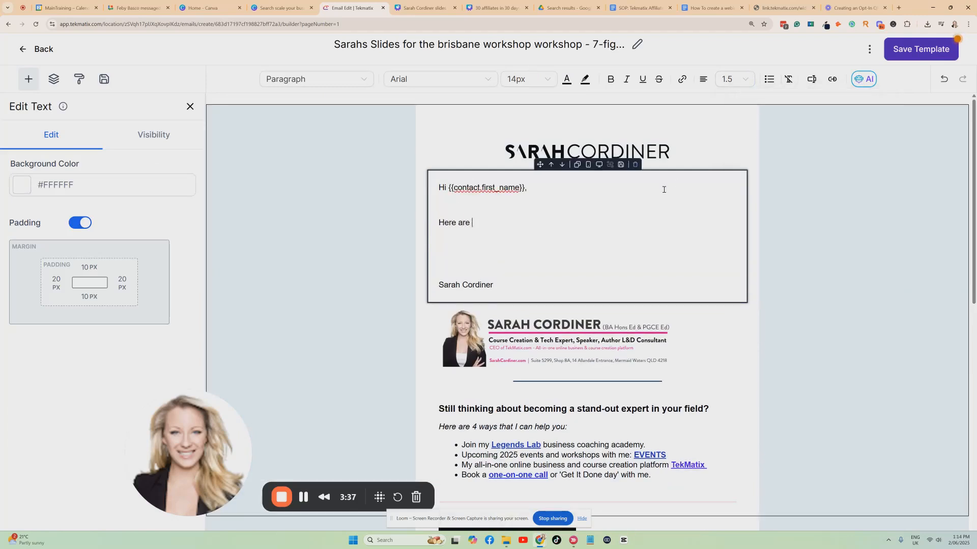
type("the slides for Sarah's presen")
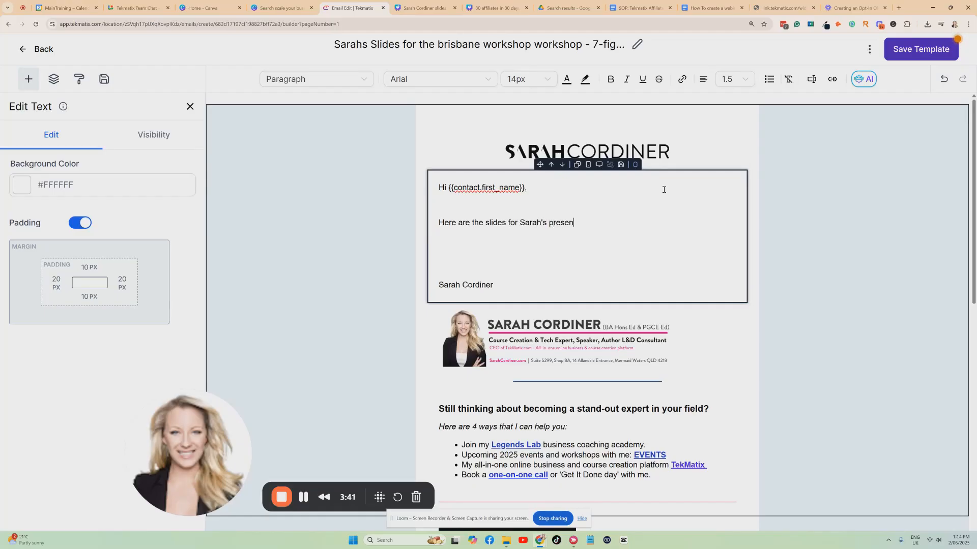
type("tation:")
Step: Add a new paragraph: "I hope you enjoyed today, would you be kind enough to leave a review about Sarah's presentation?"
key("Return")
key("Return")
type("I hope you en")
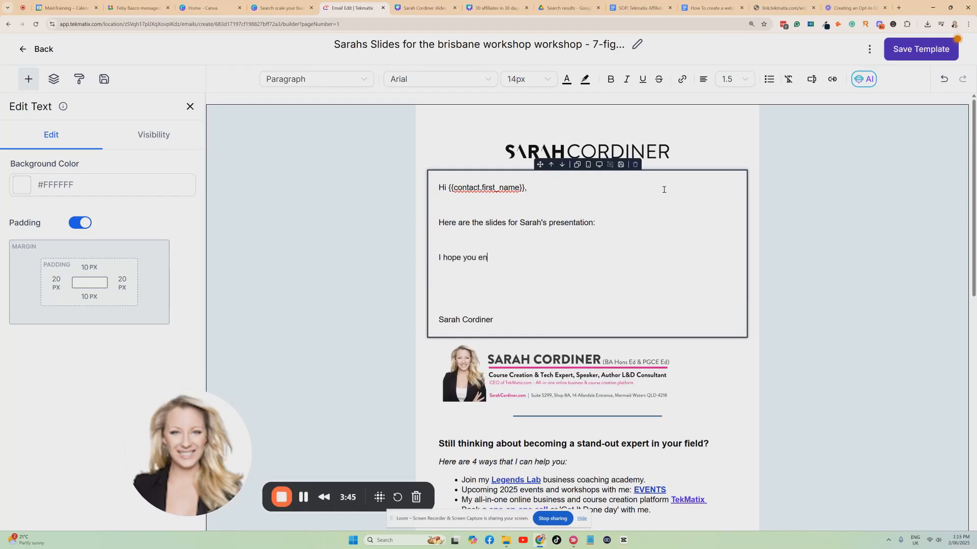
type("joyed today, would you be kin")
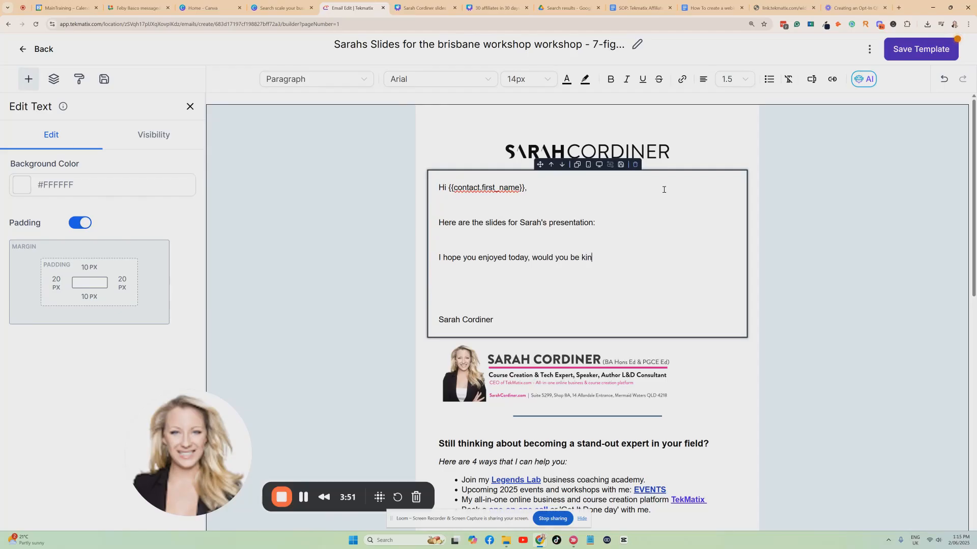
type("d enough to leave a review about ")
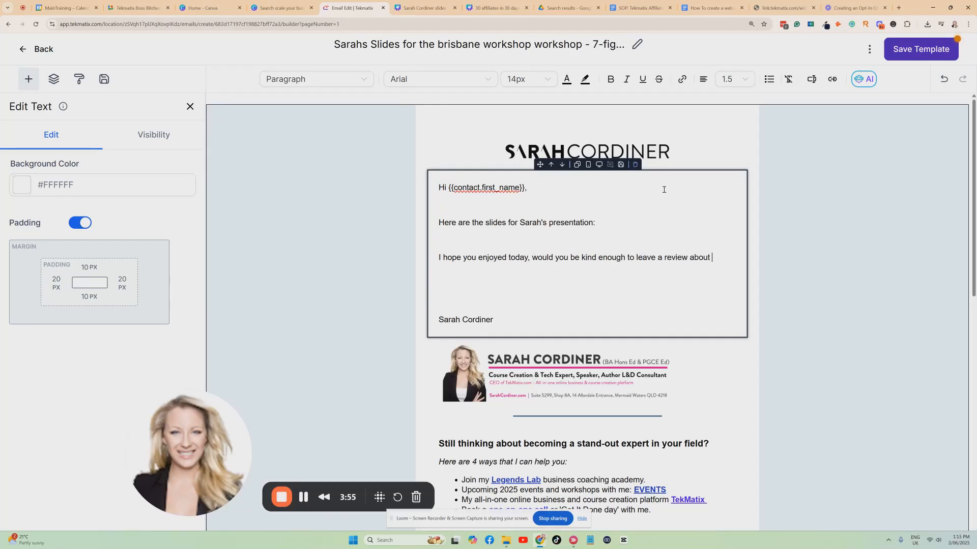
type("Sarah's presentation?")
key("Return")
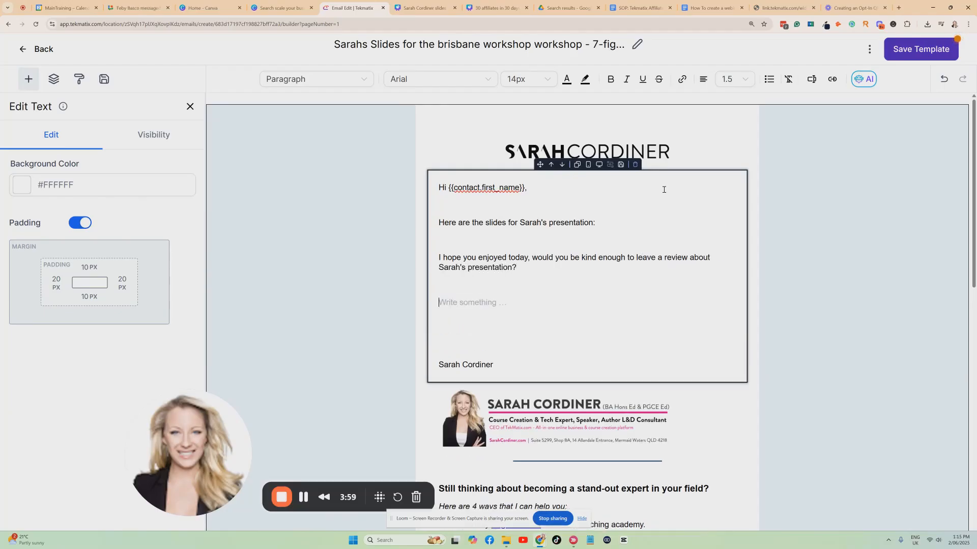
Step: Search the email's merge fields for "review"
left_click(811, 79)
type("re")
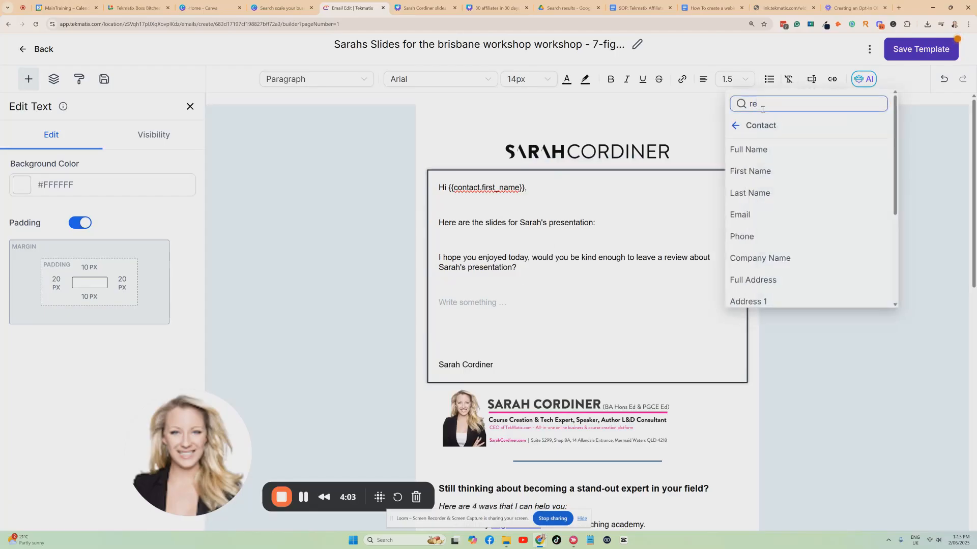
type("view")
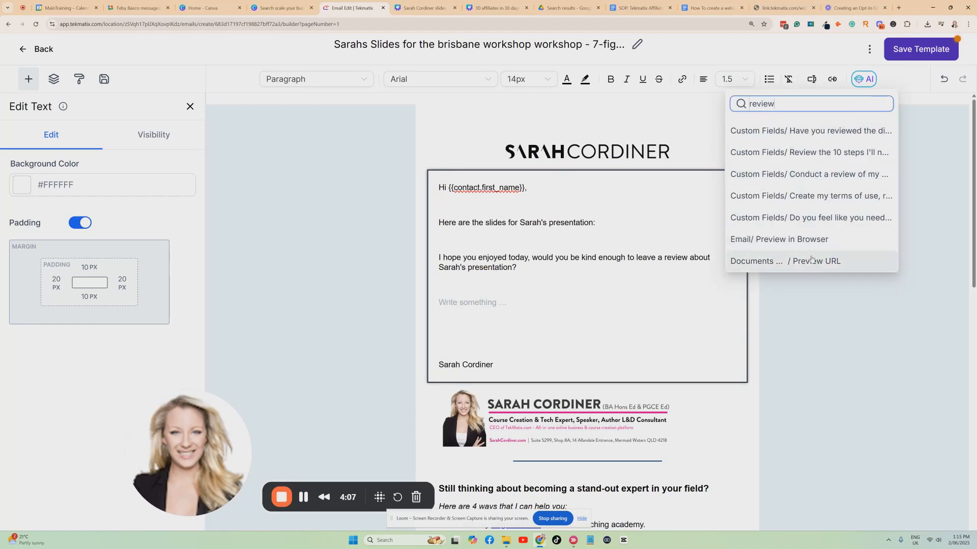
left_click(494, 294)
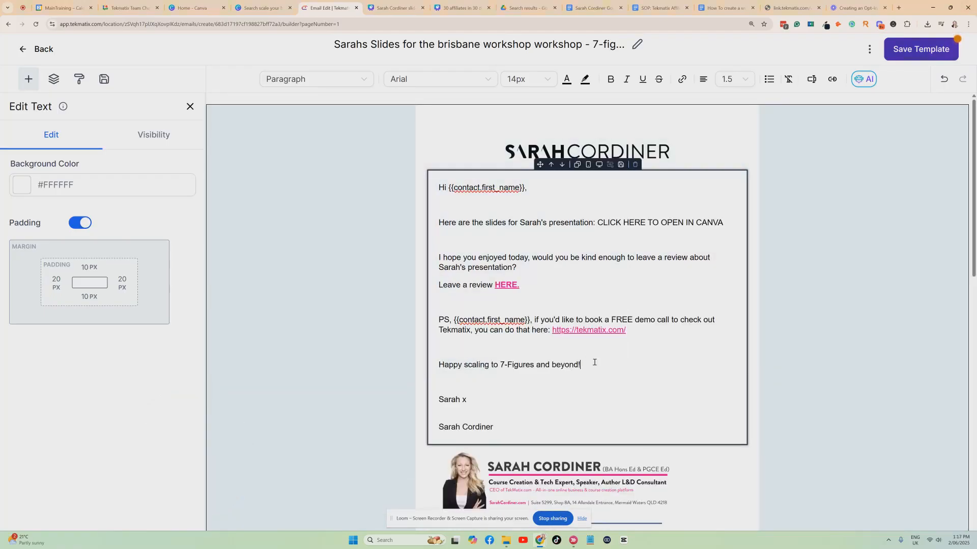
scroll(568, 218, "down", 2)
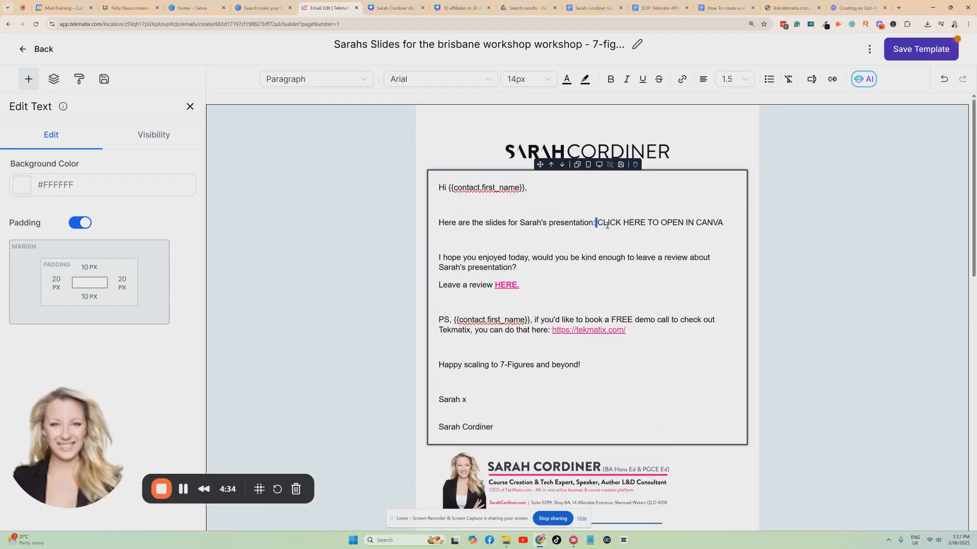
left_click_drag(596, 223, 720, 224)
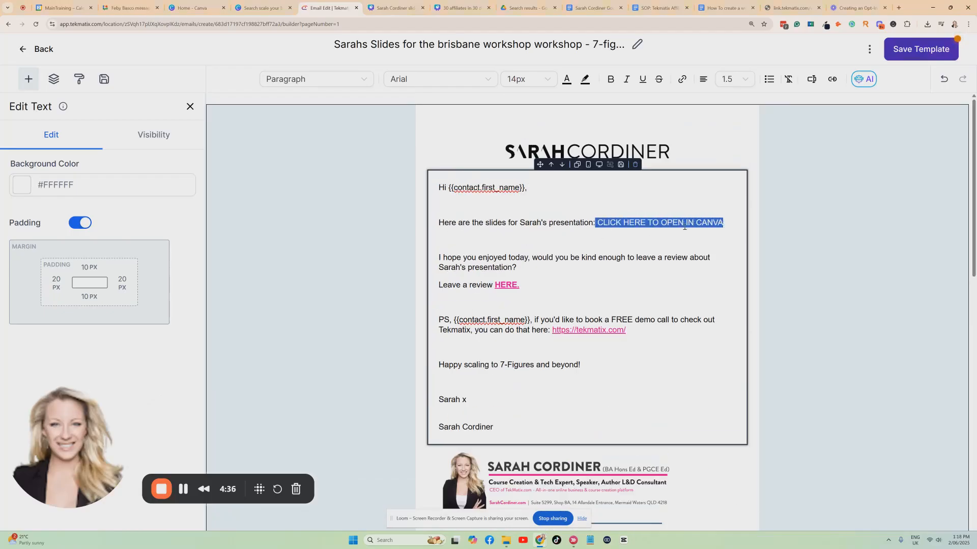
left_click(650, 234)
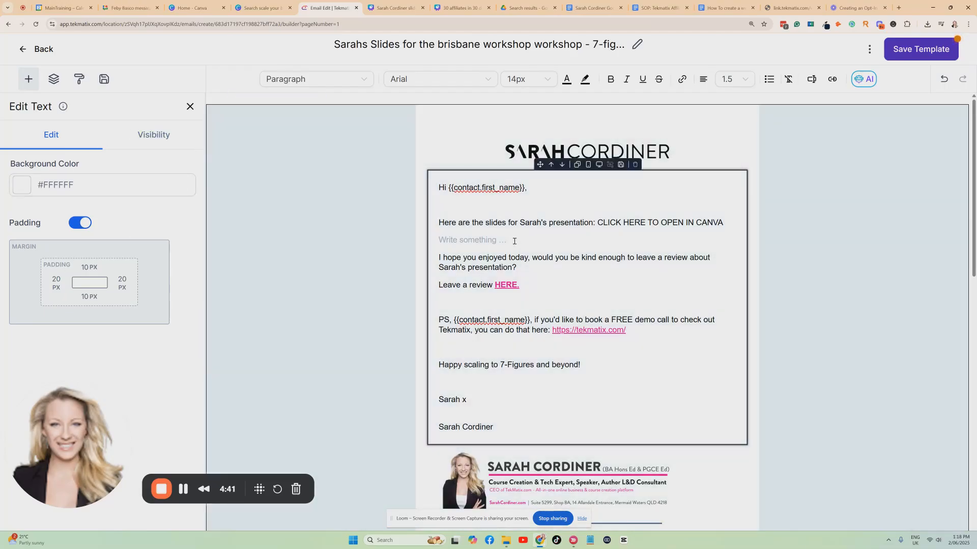
left_click(598, 224)
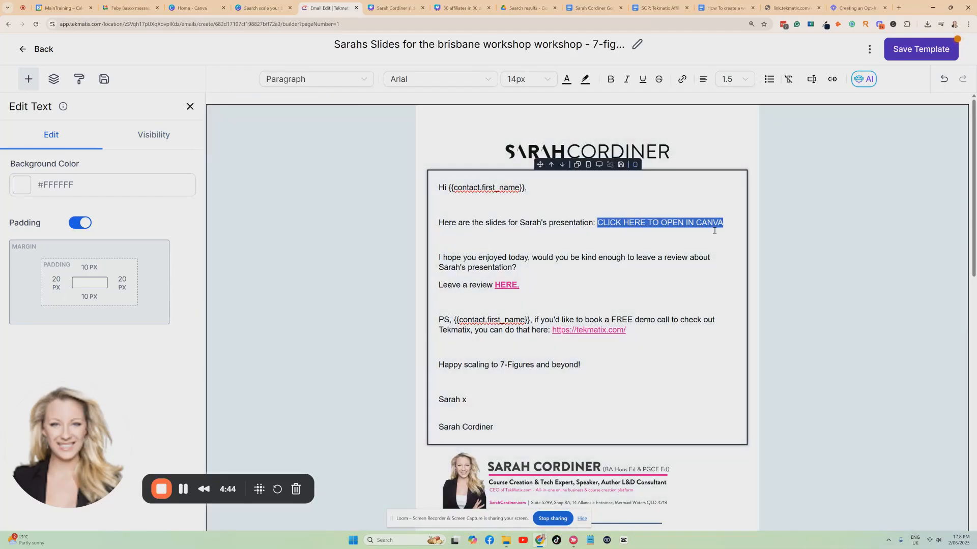
left_click(629, 238)
Step: Switch to the slides in Canva, share them with anyone with the link as "Can view", and copy the link
left_click(392, 7)
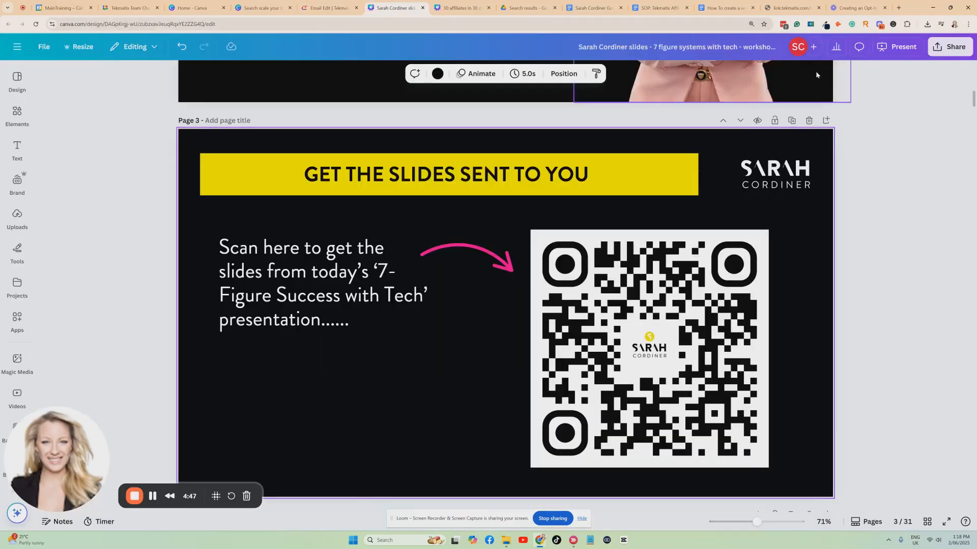
left_click(937, 54)
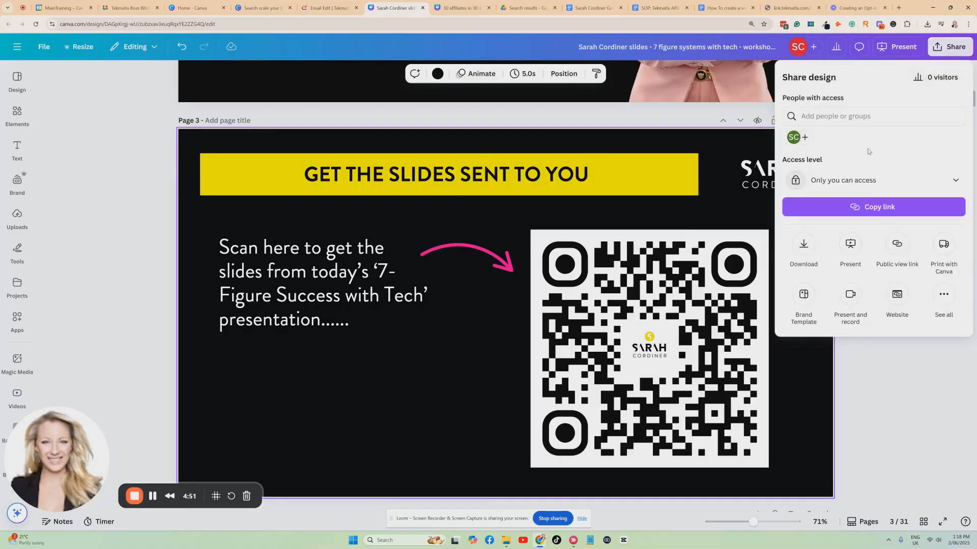
left_click(845, 179)
left_click(837, 279)
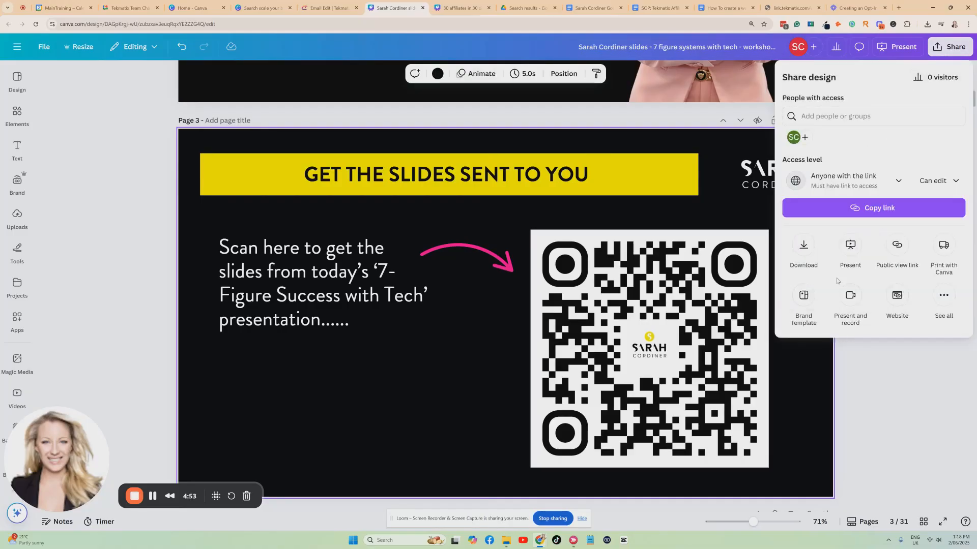
left_click(915, 183)
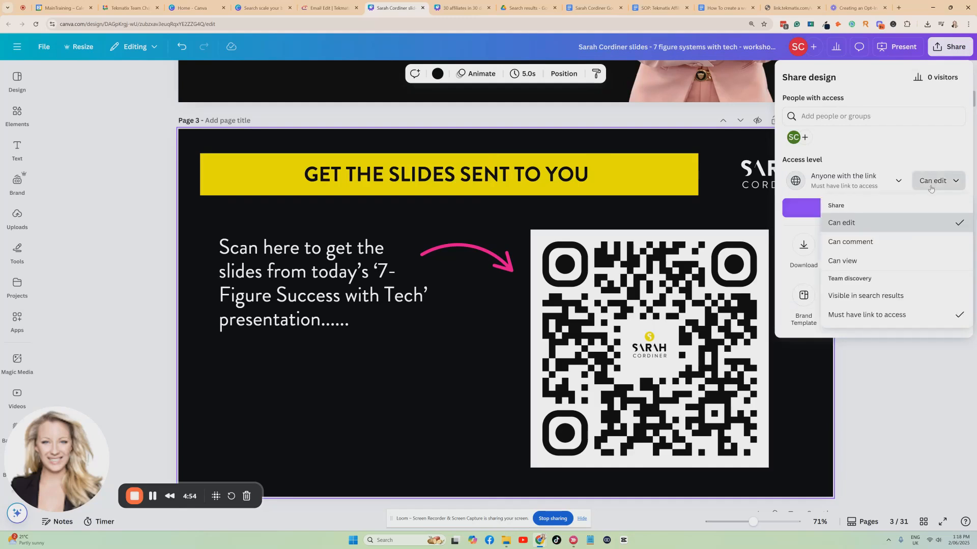
left_click(860, 260)
left_click(879, 208)
Step: Back in the Tekmatix email, bold "CLICK HERE TO OPEN IN CANVA" and link it to the copied Canva URL
left_click(328, 7)
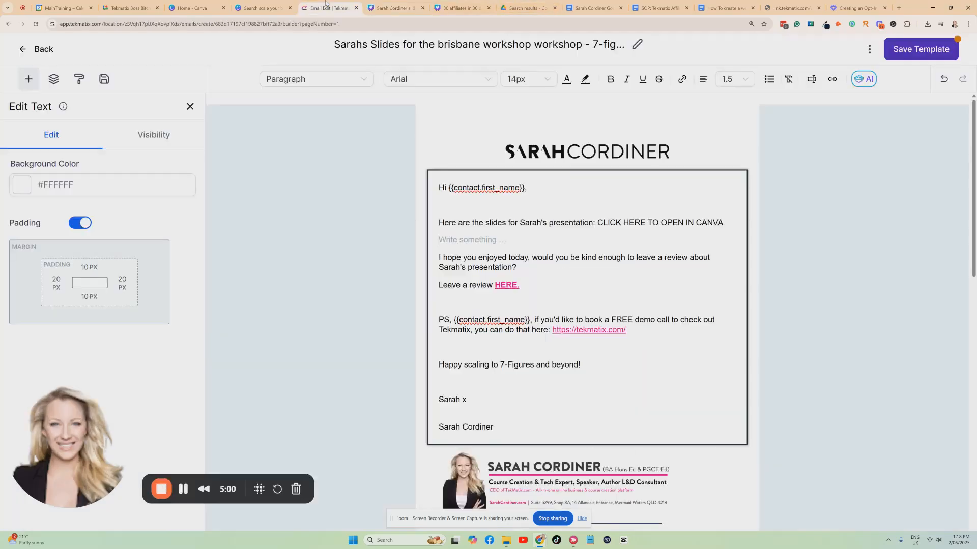
left_click_drag(724, 224, 600, 218)
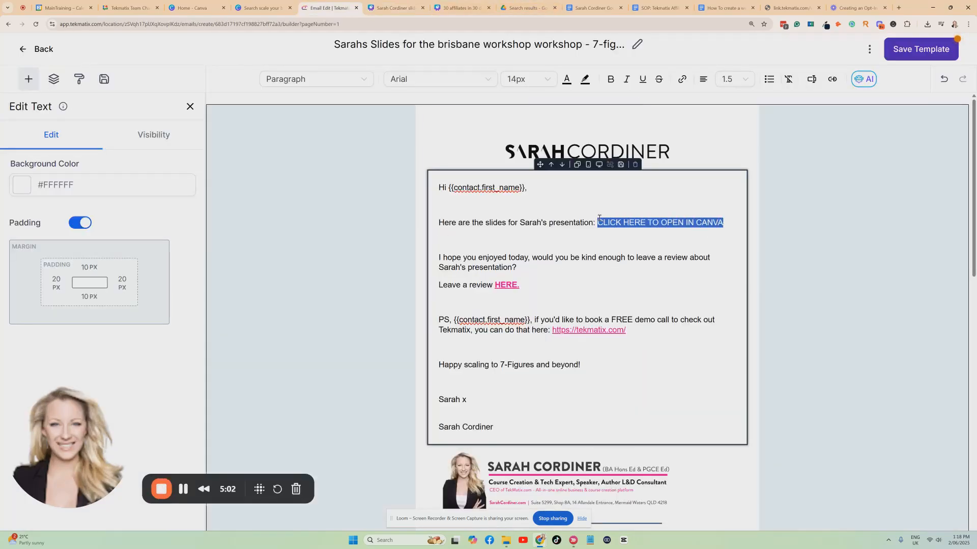
left_click(611, 78)
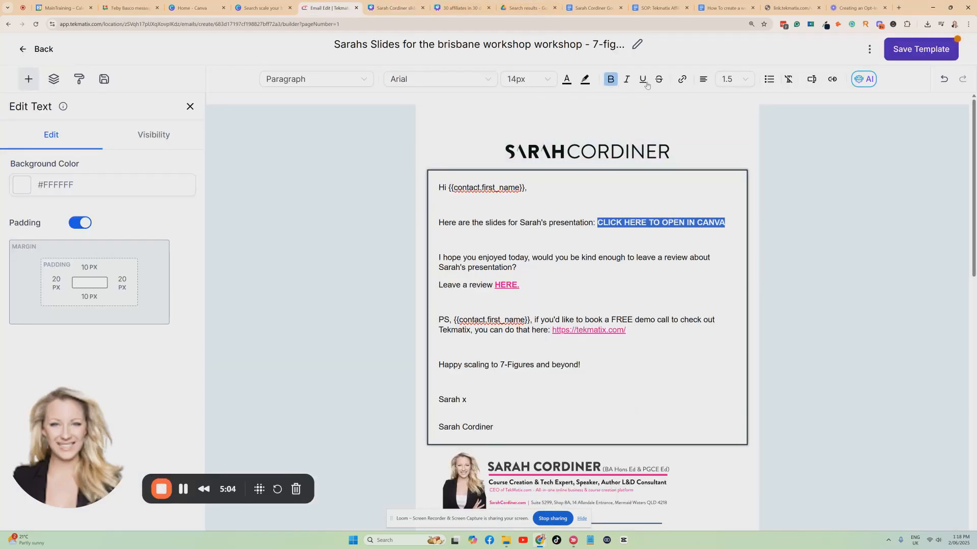
left_click(683, 79)
left_click(429, 238)
key("ctrl+v")
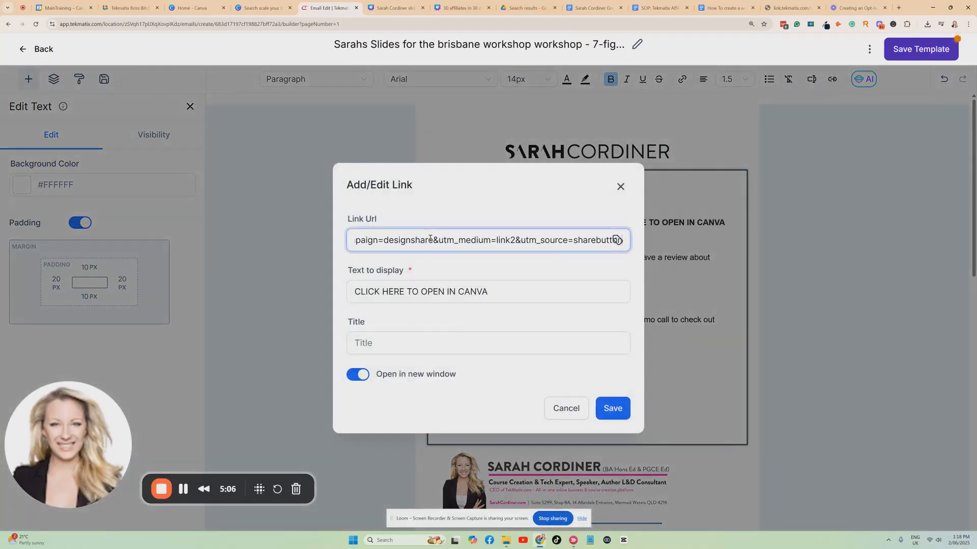
left_click(610, 408)
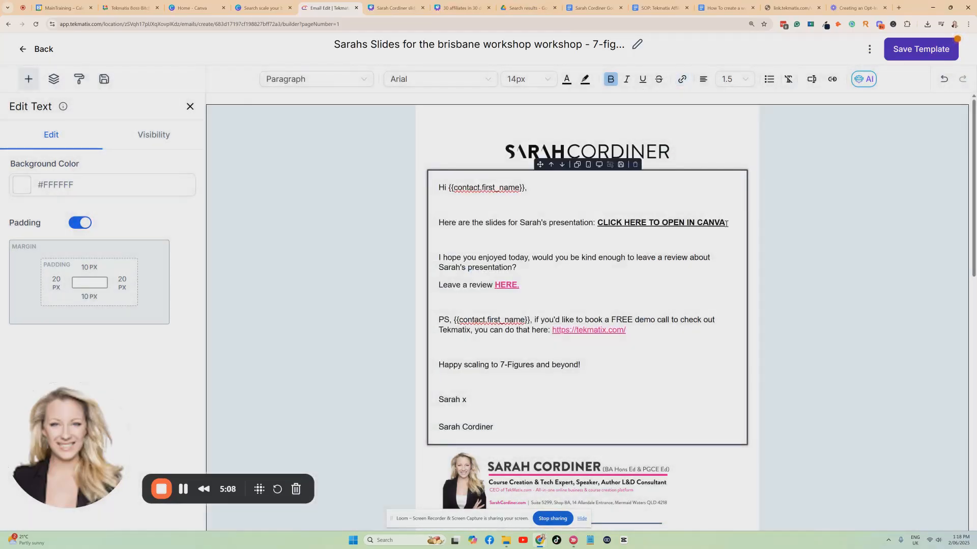
Step: Color the "CLICK HERE TO OPEN IN CANVA" link pink to match the other links
left_click(567, 79)
left_click(491, 134)
left_click(569, 257)
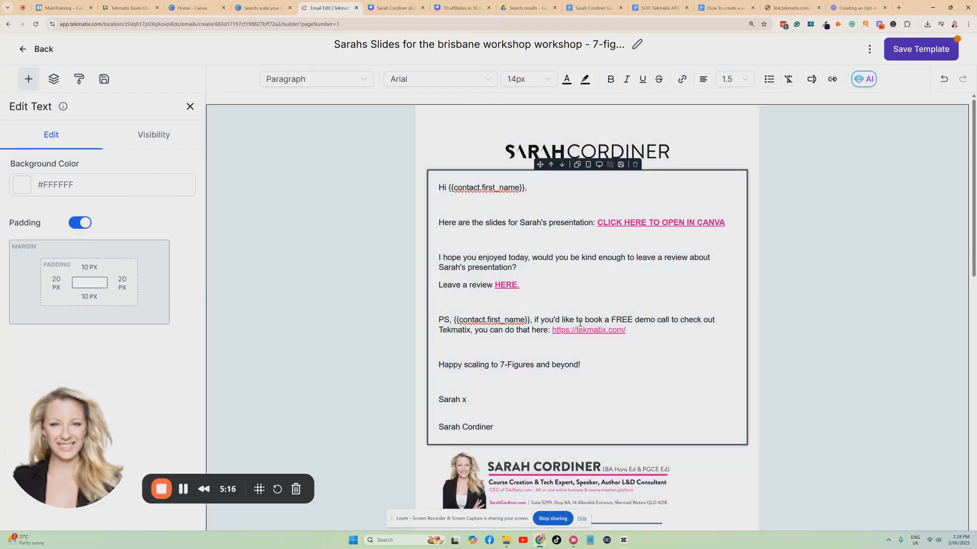
Step: Save the email template and leave the editor
scroll(546, 269, "down", 3)
scroll(547, 269, "up", 3)
left_click(352, 456)
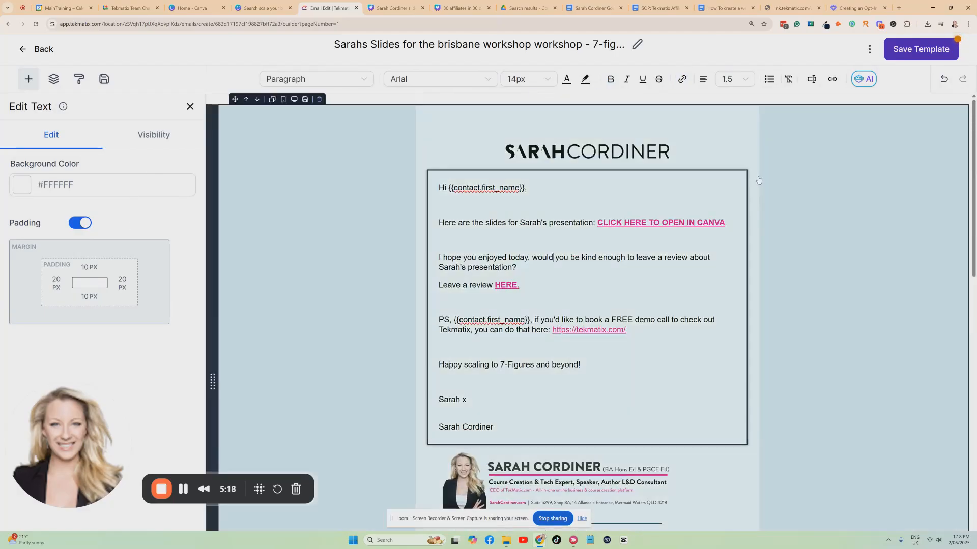
left_click(568, 261)
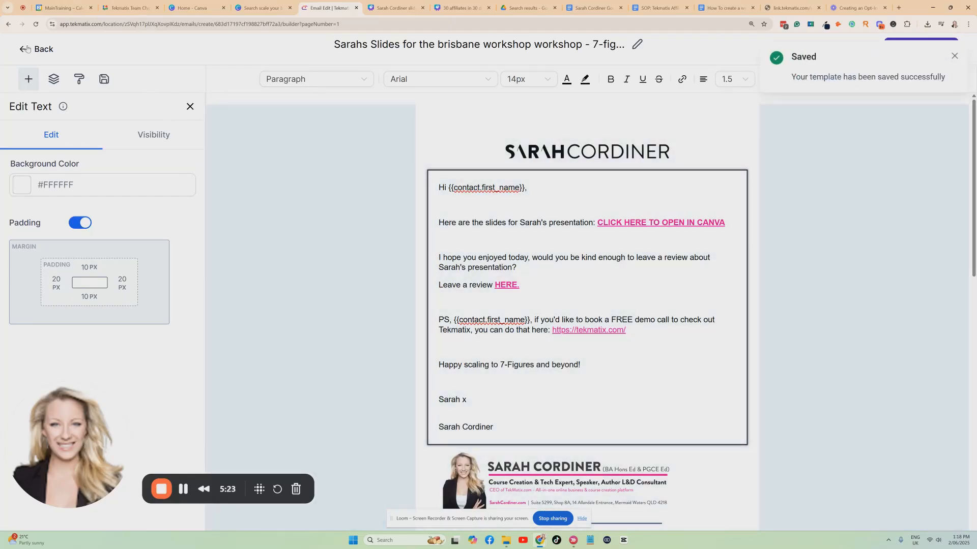
left_click(27, 49)
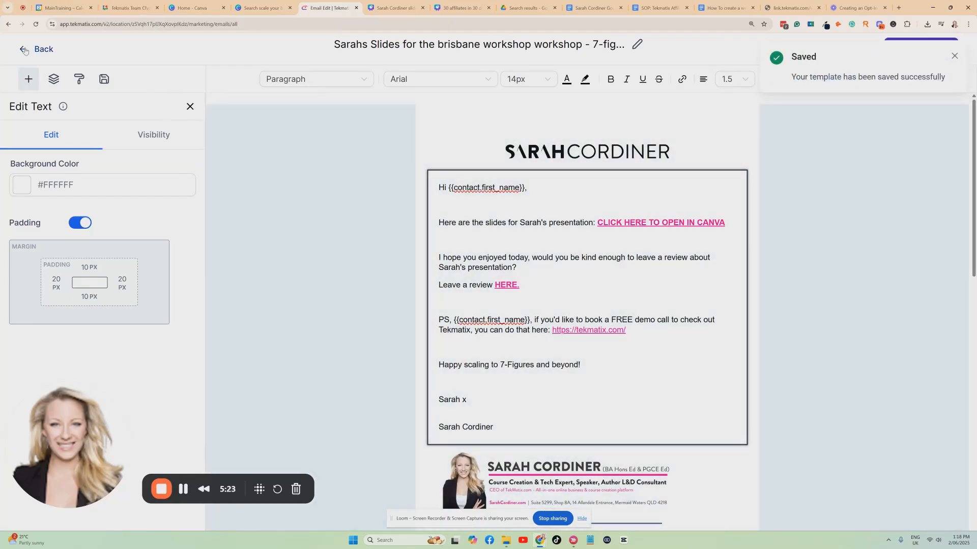
Step: Go to the automation workflows and create a new blank workflow
left_click(76, 362)
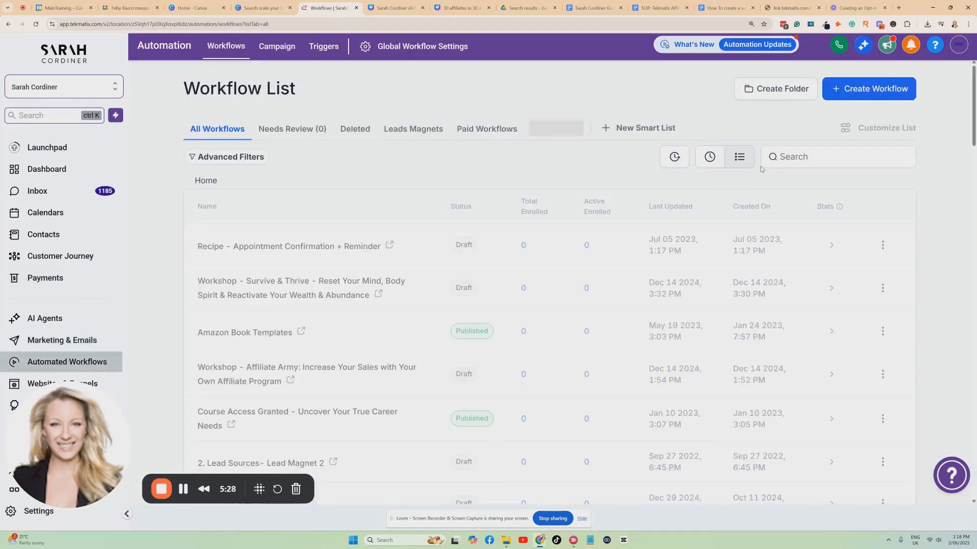
left_click(863, 88)
left_click(848, 135)
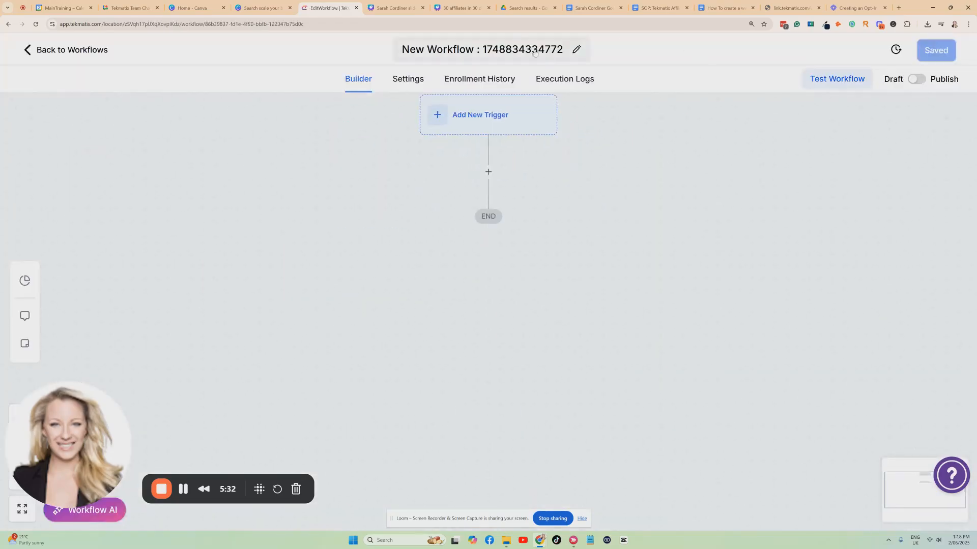
Step: Rename the new workflow as "Sarahs slides for brisbane - 7 figure success"
left_click(524, 45)
key("ctrl+a")
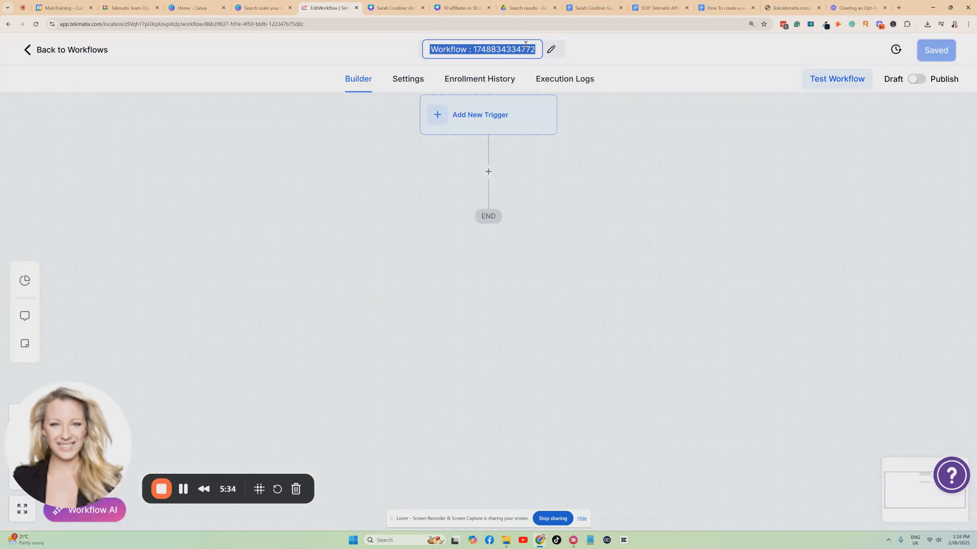
type("Sarahs slide")
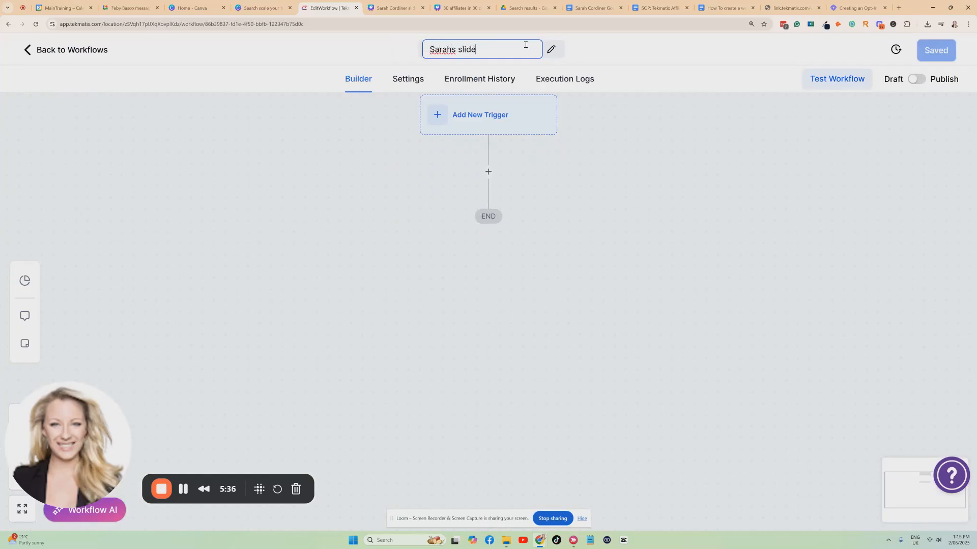
type("s for brisbane - ")
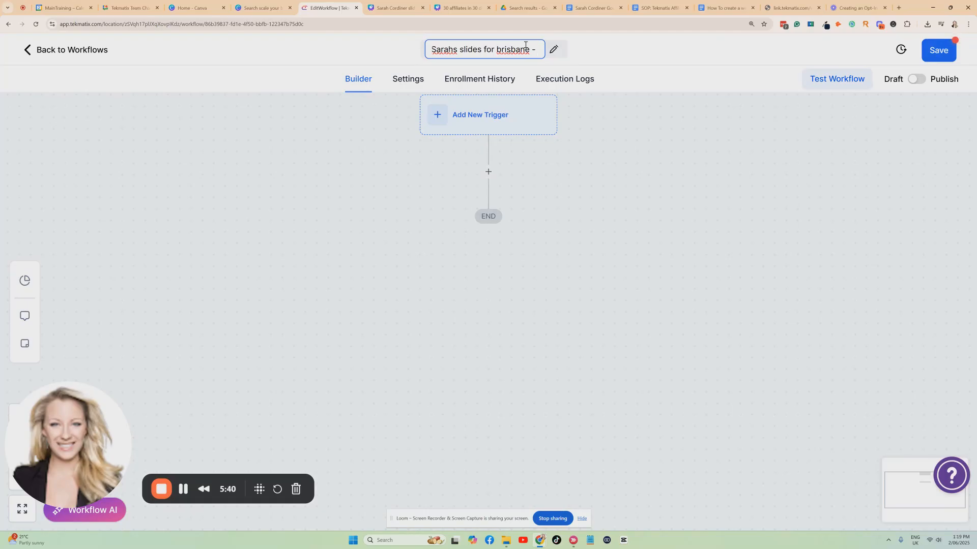
type("7")
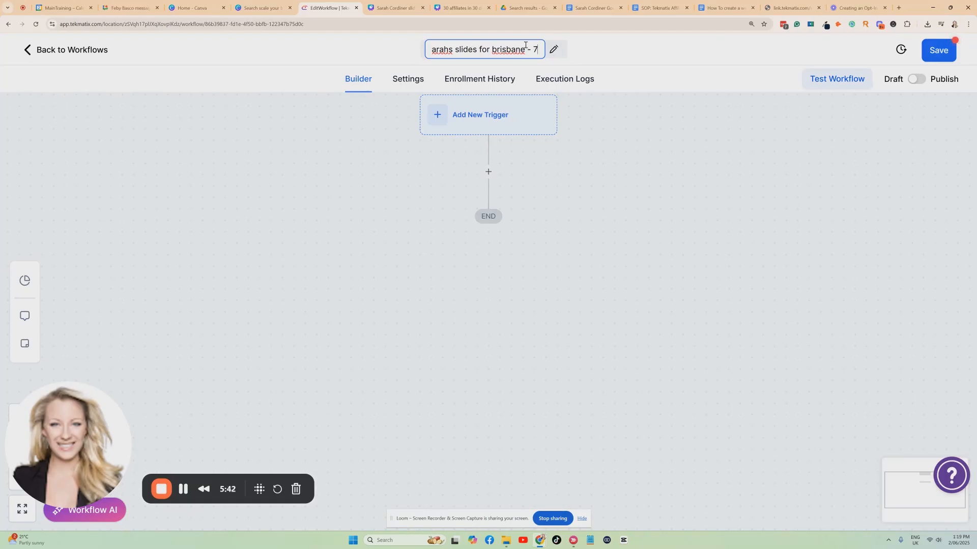
type(" figure success")
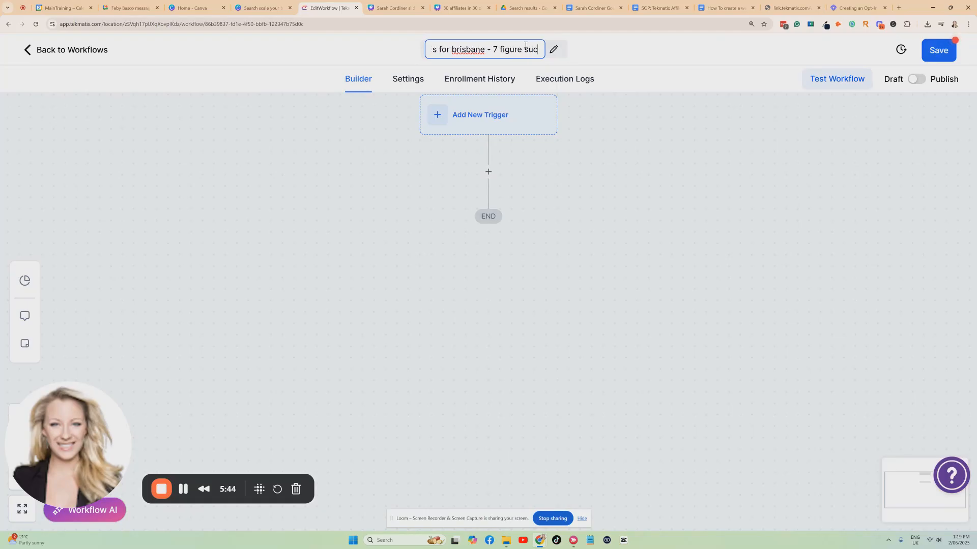
left_click(605, 159)
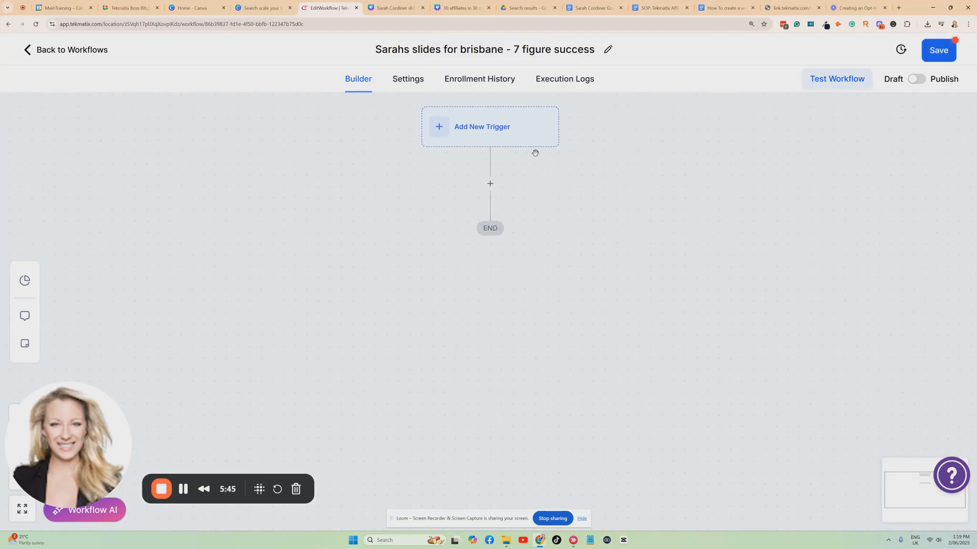
Step: Add a Form Submitted trigger filtered to the form "opt in form for slides - BRISBANE - sarahs 7 figure success workshop"
left_click(491, 127)
type("form")
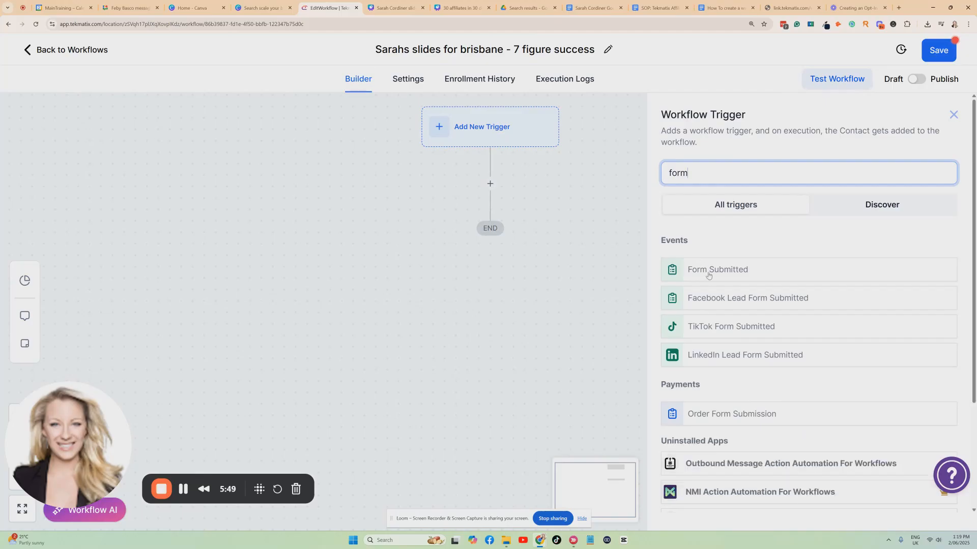
left_click(708, 276)
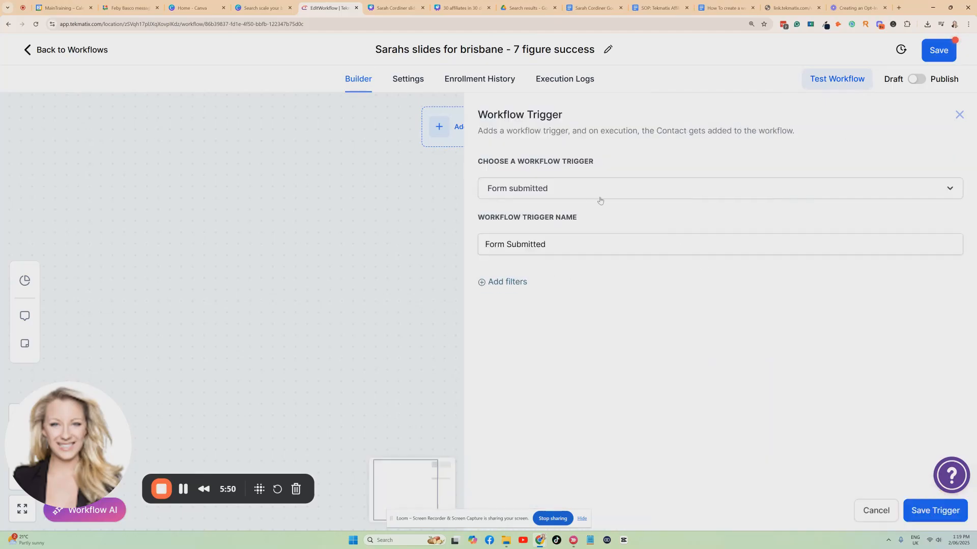
left_click(524, 282)
left_click(524, 295)
left_click(641, 374)
left_click(783, 296)
left_click(784, 316)
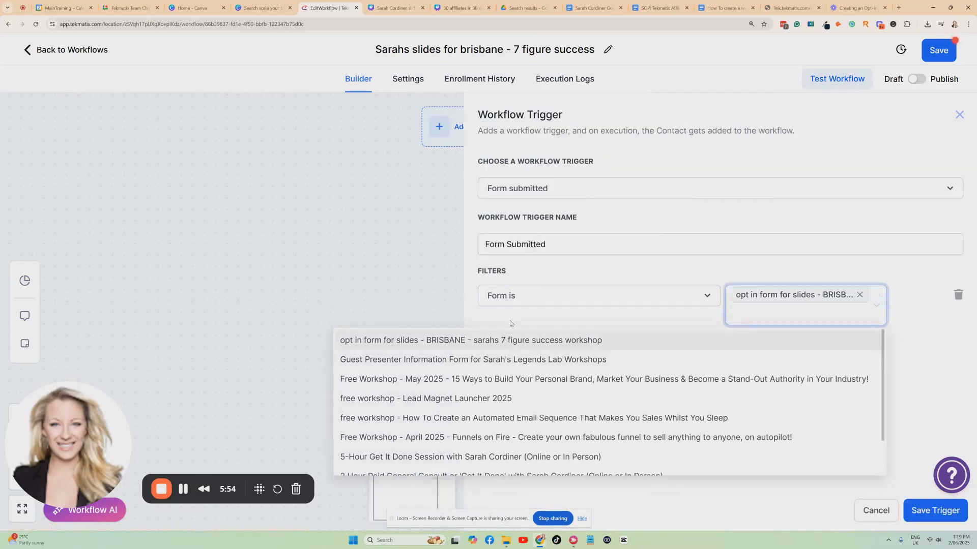
left_click(657, 316)
Step: Name the trigger "Form Submitted - brisbane slides" and save it
left_click(564, 244)
type("- brian")
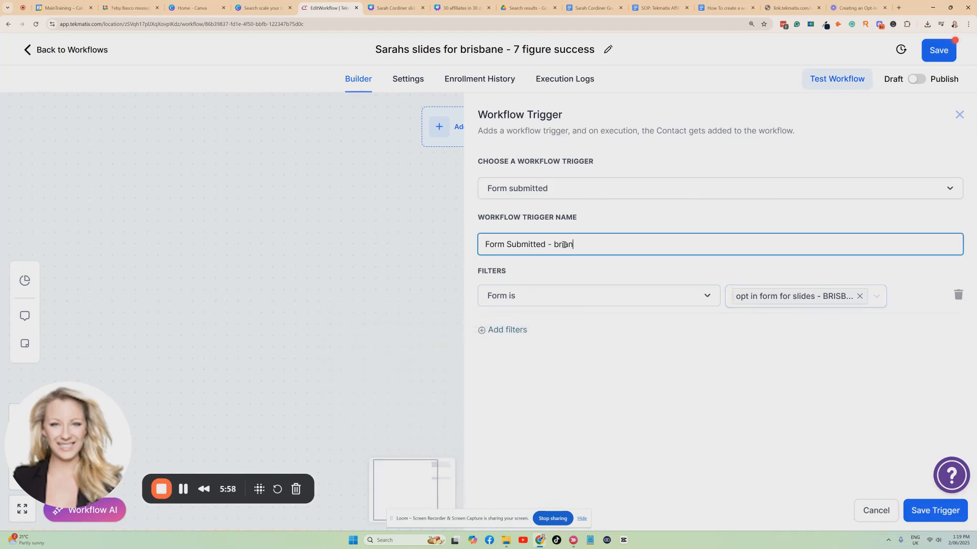
type("sabne slid")
left_click(578, 244)
key("BackSpace")
key("BackSpace")
type("ba")
left_click(620, 224)
left_click(911, 506)
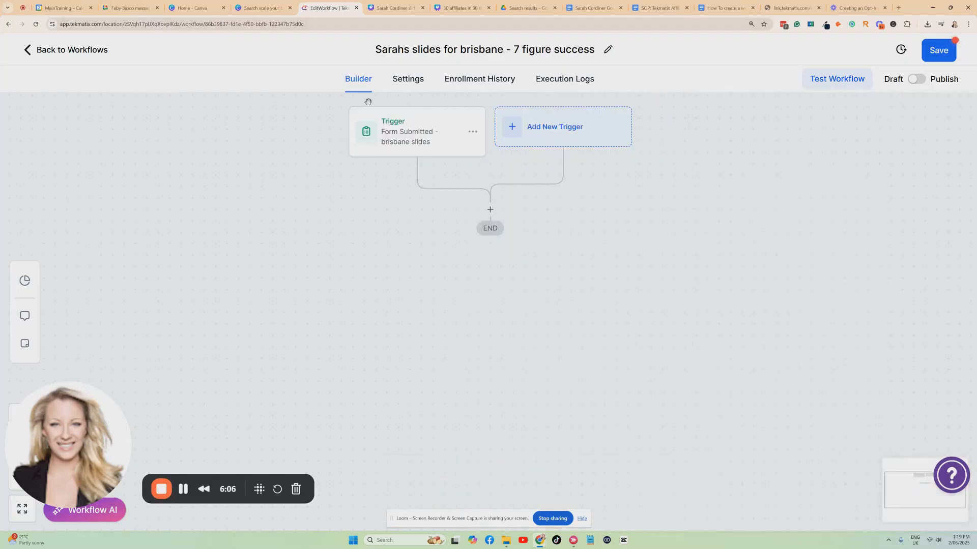
Step: Add an Add Contact Tag action below the trigger and select the existing "mailing list" tag
left_click(490, 206)
type("tag")
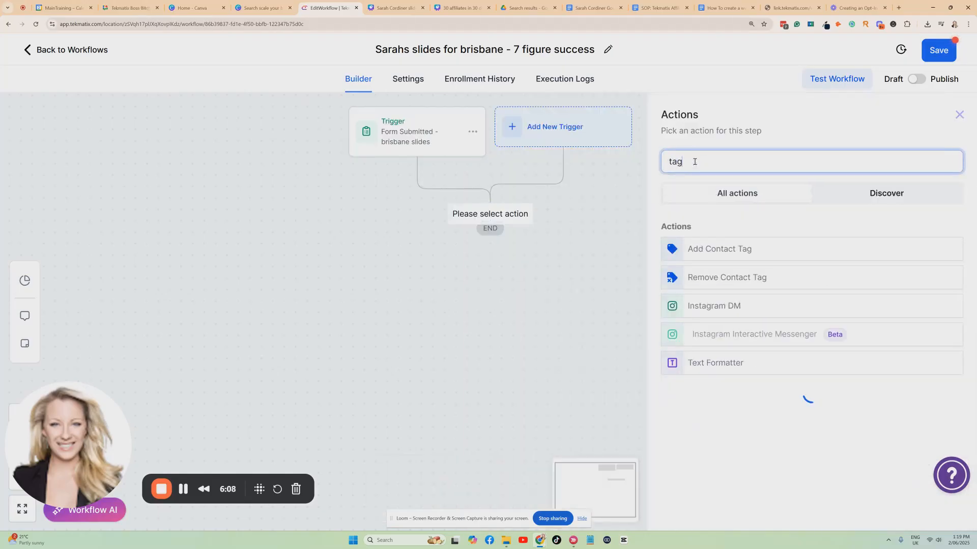
left_click(707, 243)
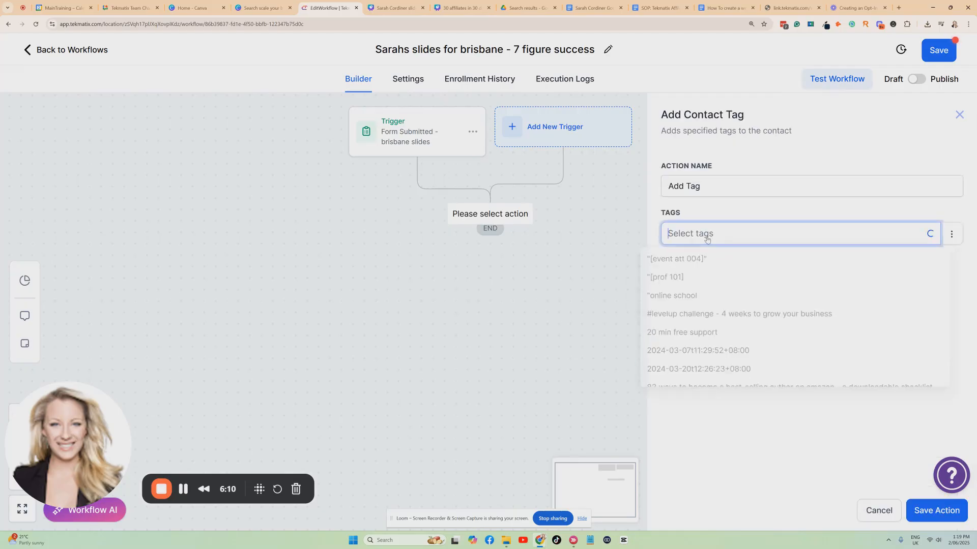
type("mailing")
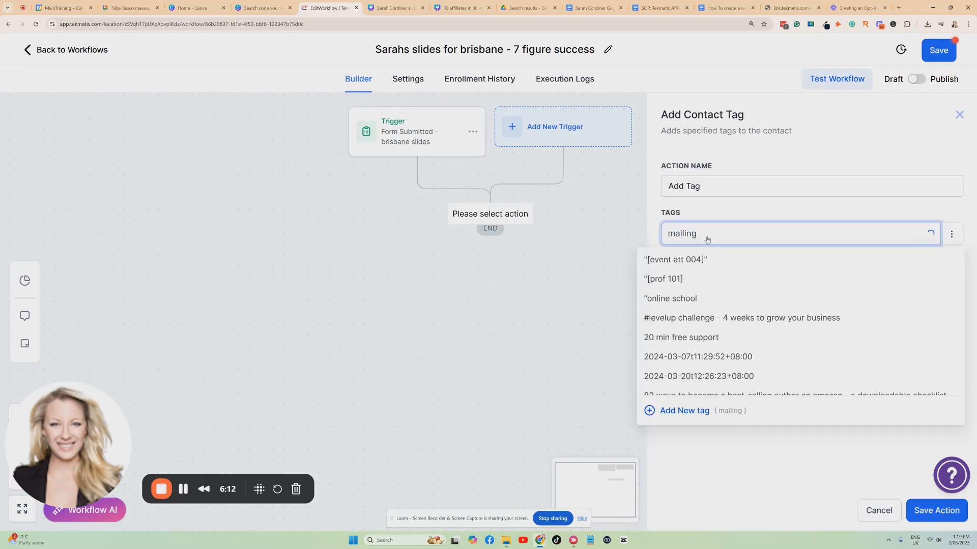
left_click(701, 278)
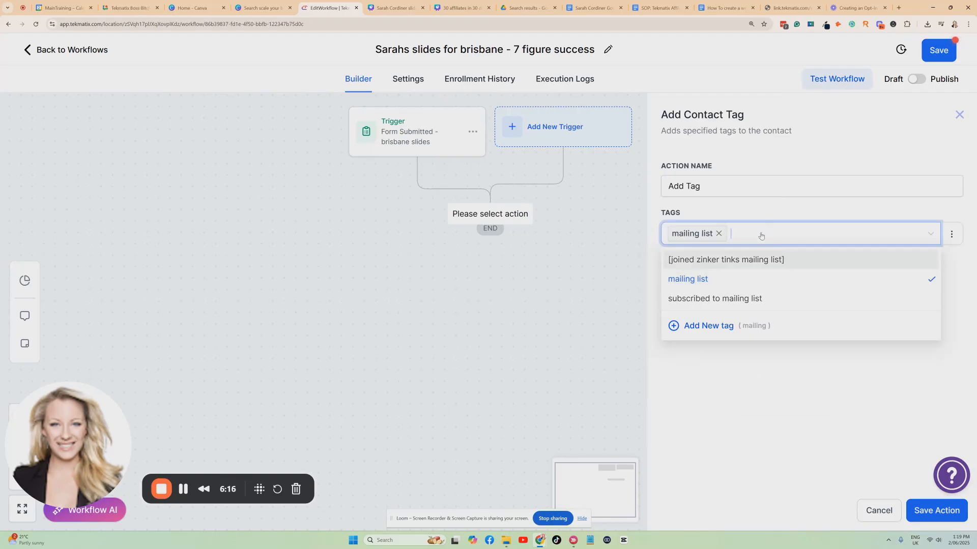
Step: Create the tag "opted in to get slides for sarahs brisbane workshop 7 figure success" in the action, and save it as "Add Tags"
type("opted in to get")
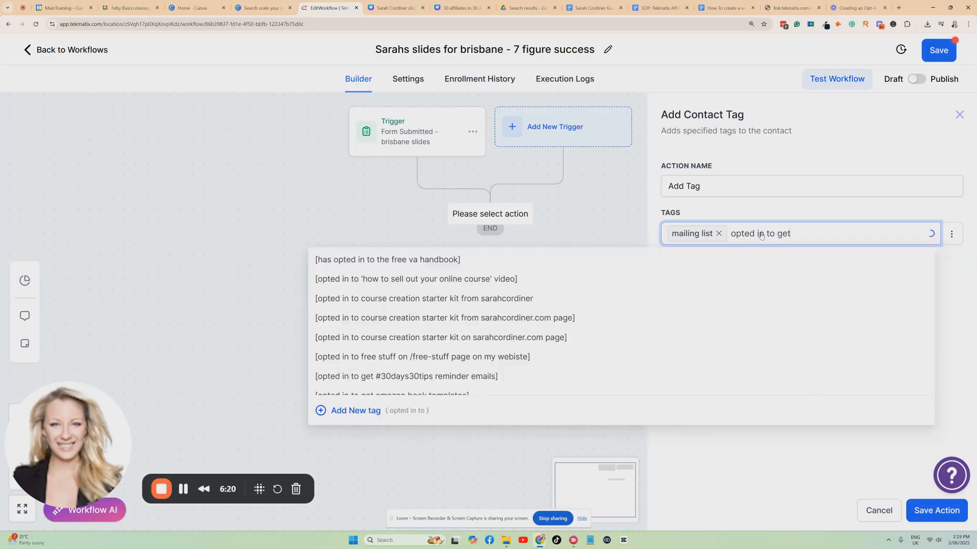
type(" slides for sars")
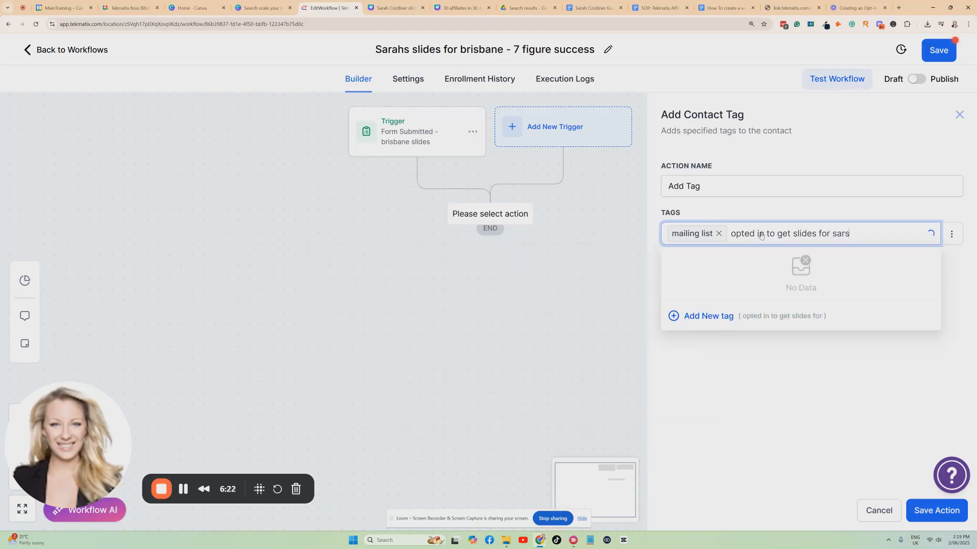
type("hahs brisbane workshop")
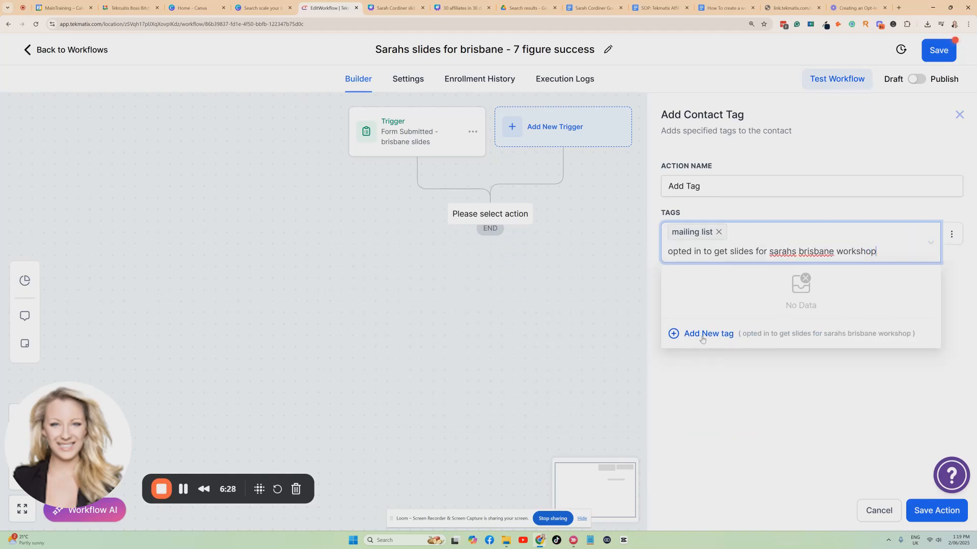
type(" 7 figure success")
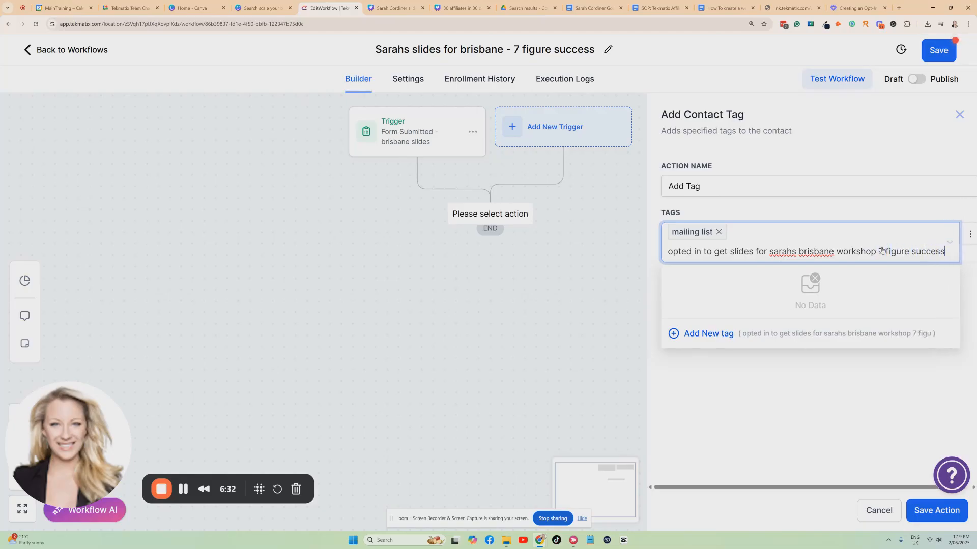
left_click(695, 333)
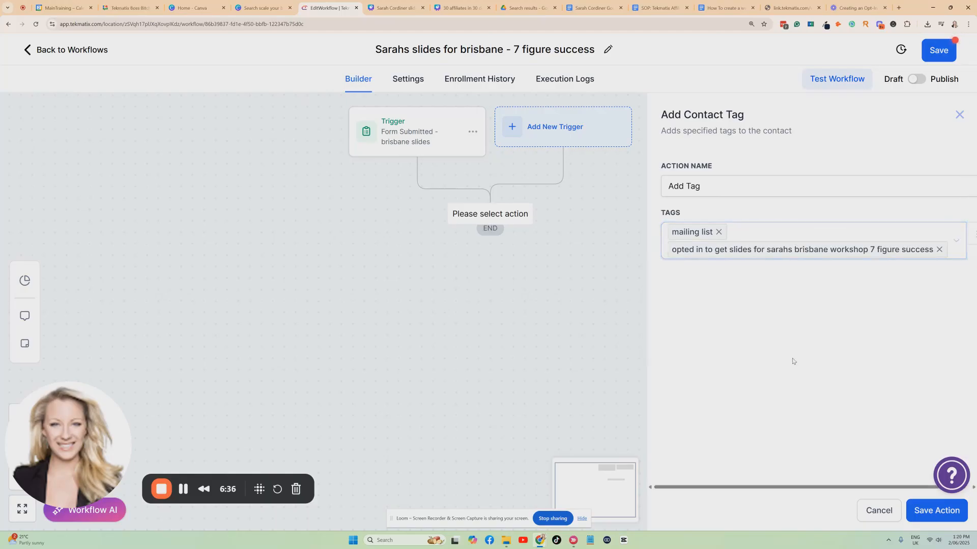
left_click(700, 189)
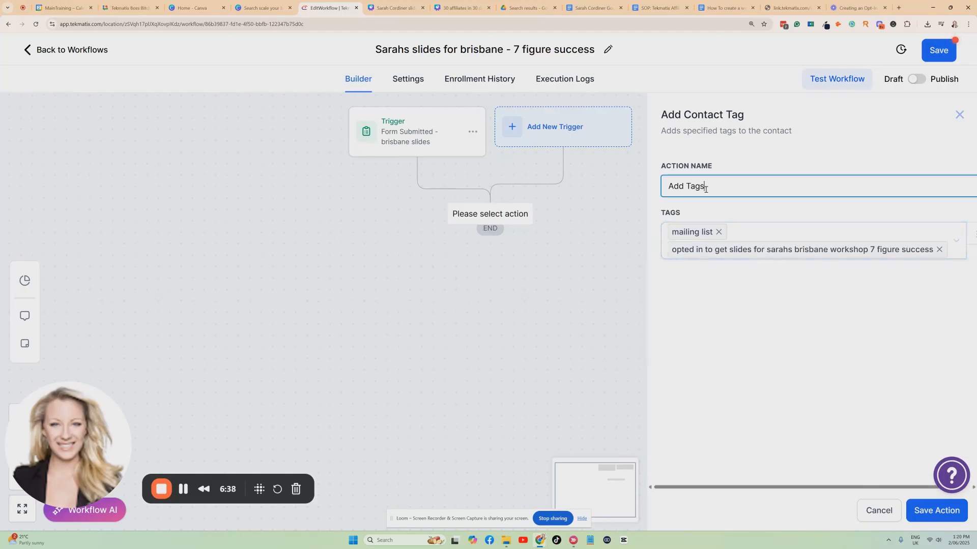
left_click(936, 510)
Step: Add a second Add Contact Tag action after Add Tags with the tags brisbane, australia and queensland
left_click(490, 280)
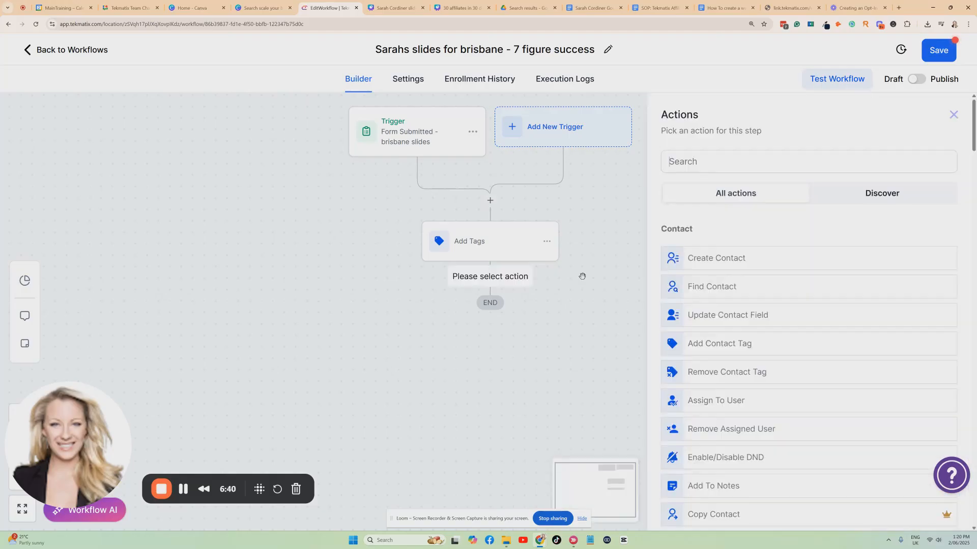
type("tag")
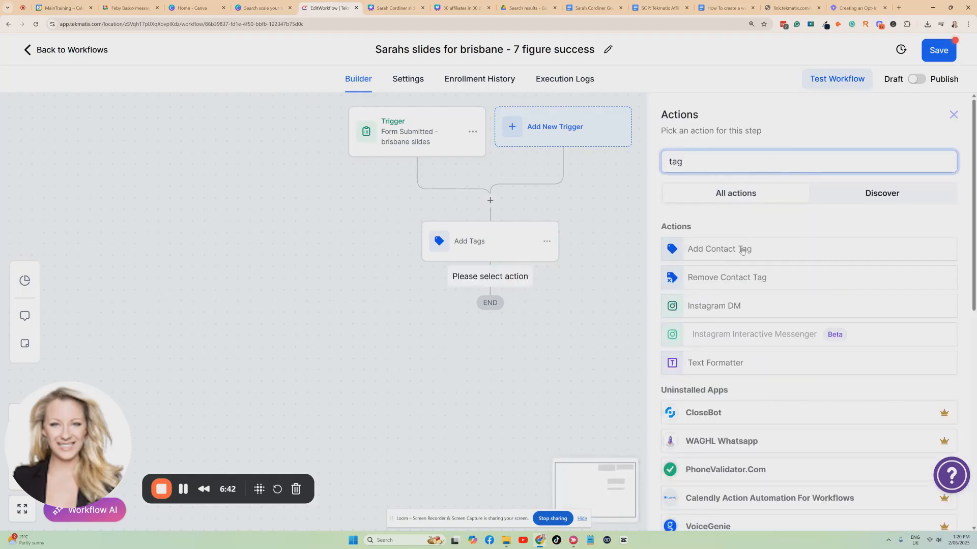
left_click(722, 242)
type("b")
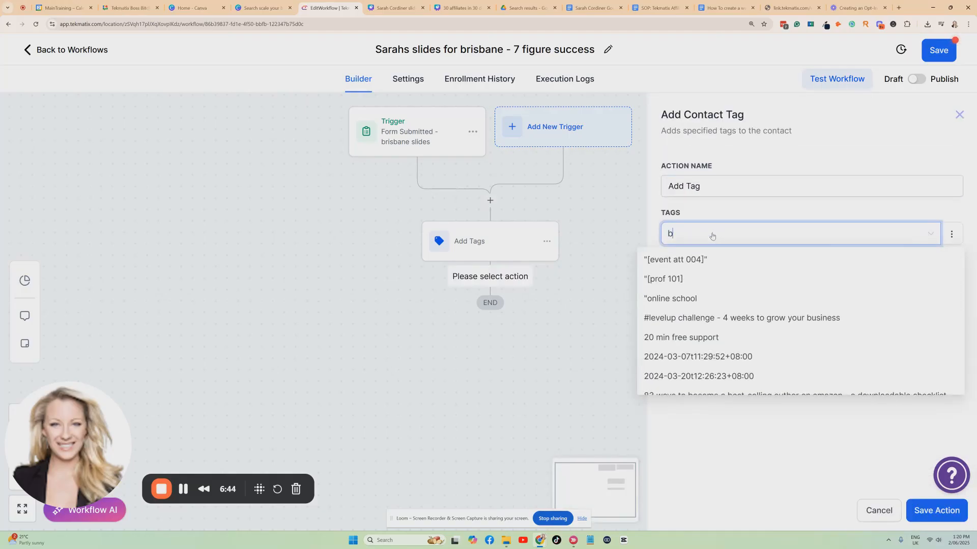
type("risb")
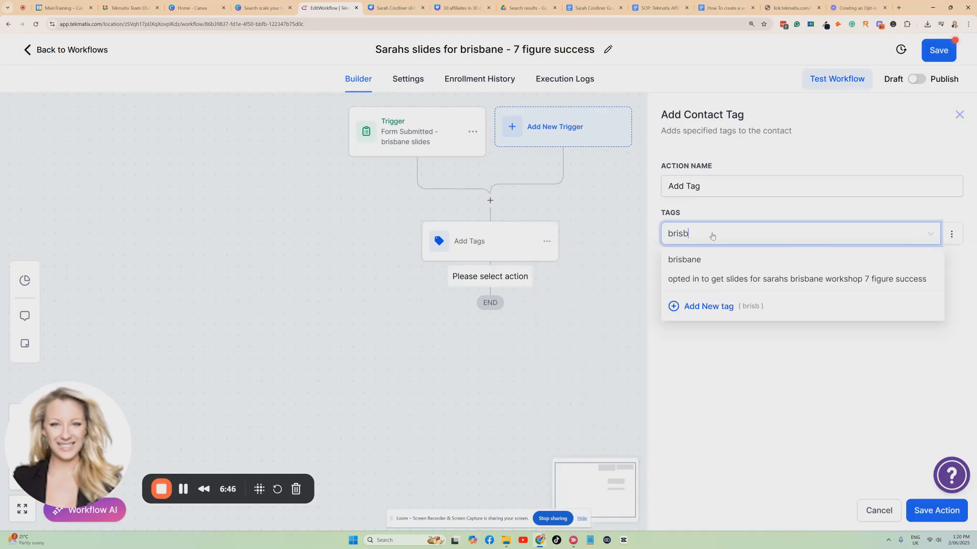
left_click(696, 261)
type("austra")
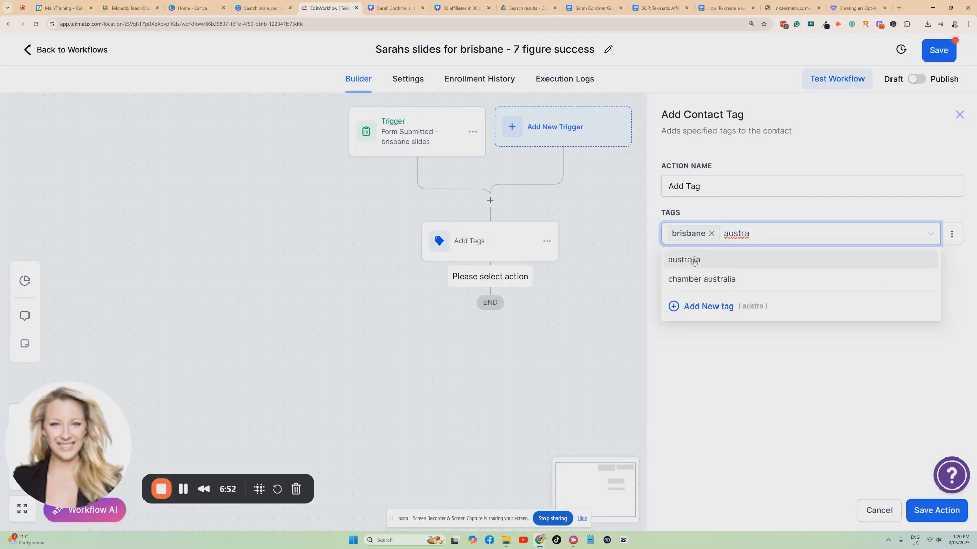
left_click(693, 261)
type("que")
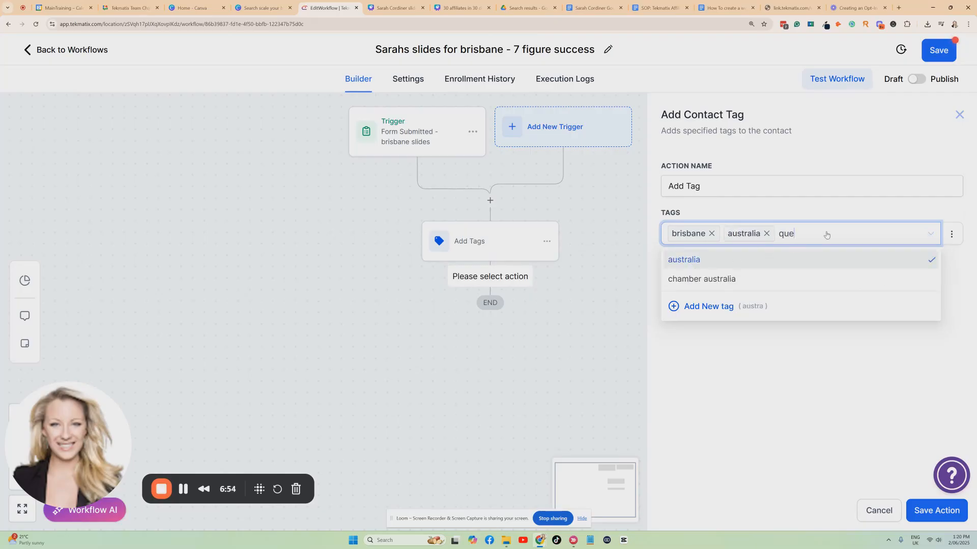
type("ensland")
left_click(720, 260)
left_click(793, 370)
Step: Name the second tag action "Add Tags - location" and save it
left_click(720, 190)
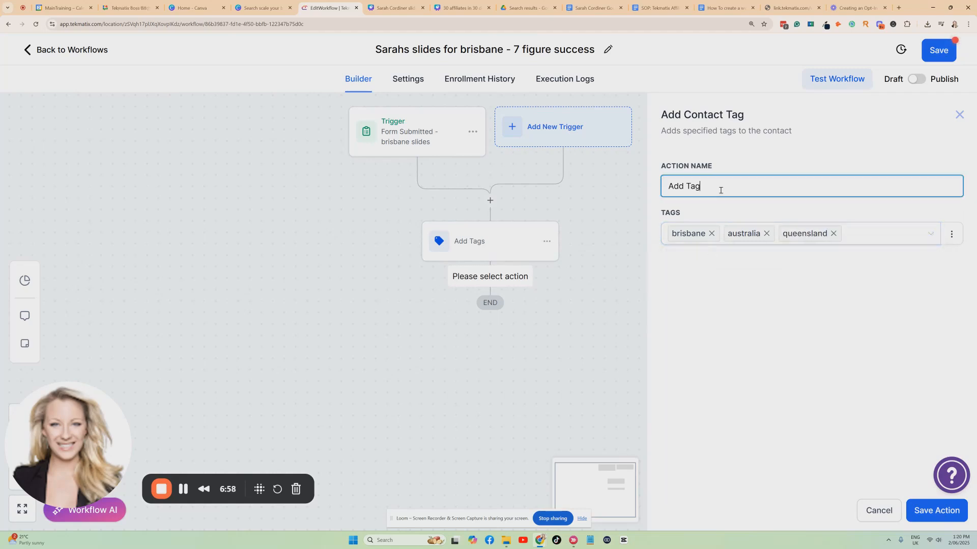
type("- location")
left_click(727, 290)
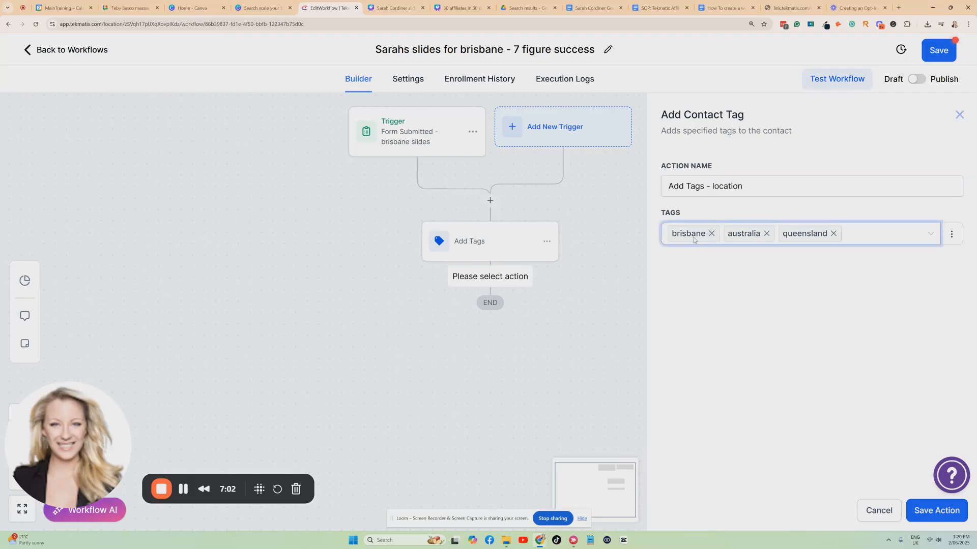
left_click(919, 509)
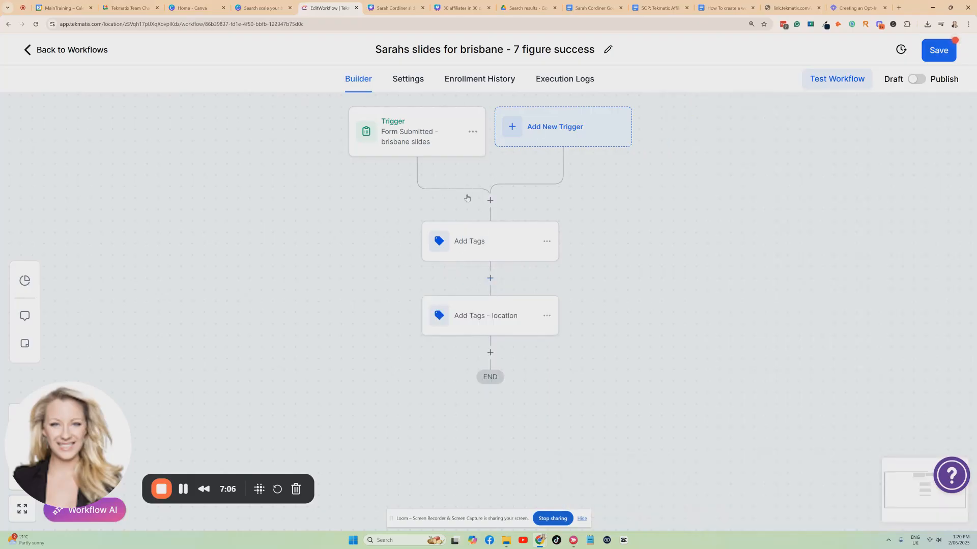
Step: Add a Send Email action after Add Tags - location, using the email template for the 7-figure success Brisbane workshop slides
scroll(468, 216, "down", 1)
left_click(491, 296)
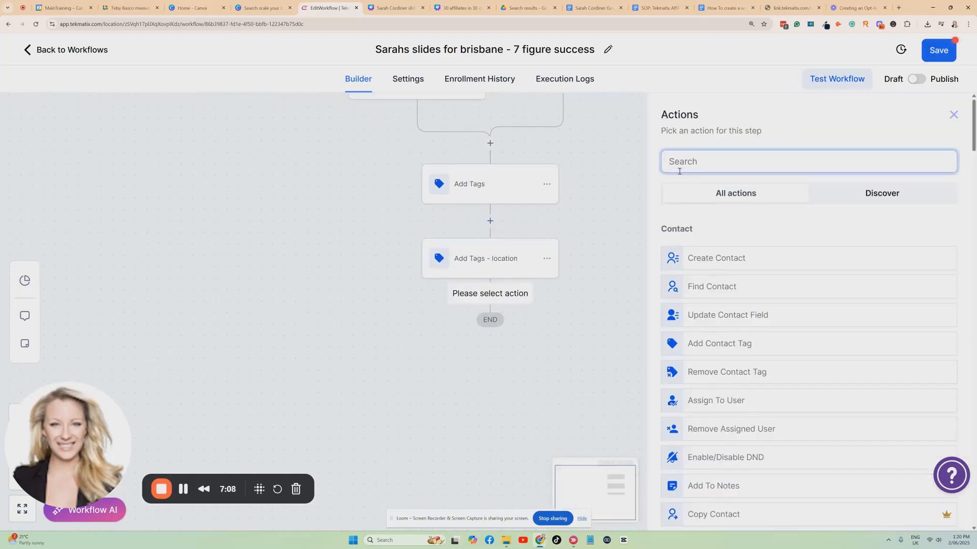
type("email")
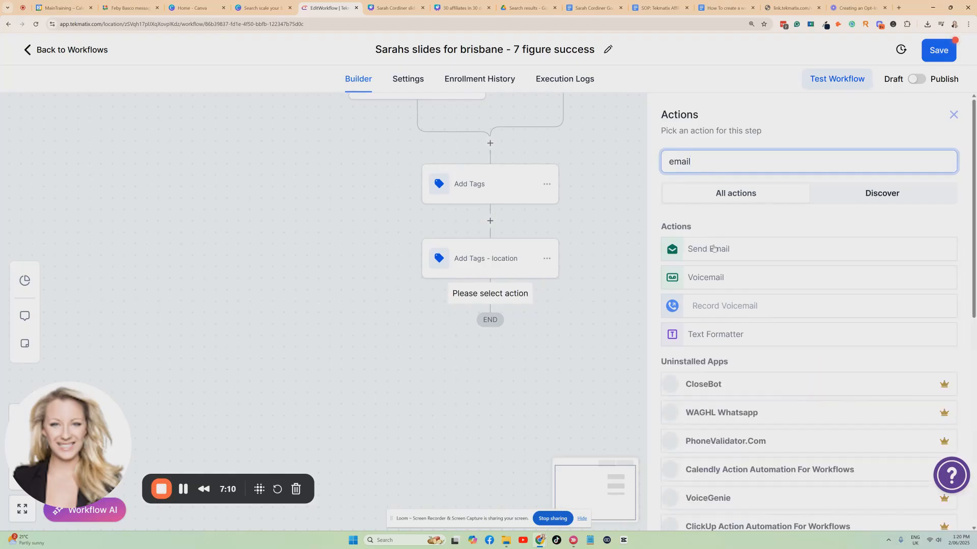
left_click(712, 253)
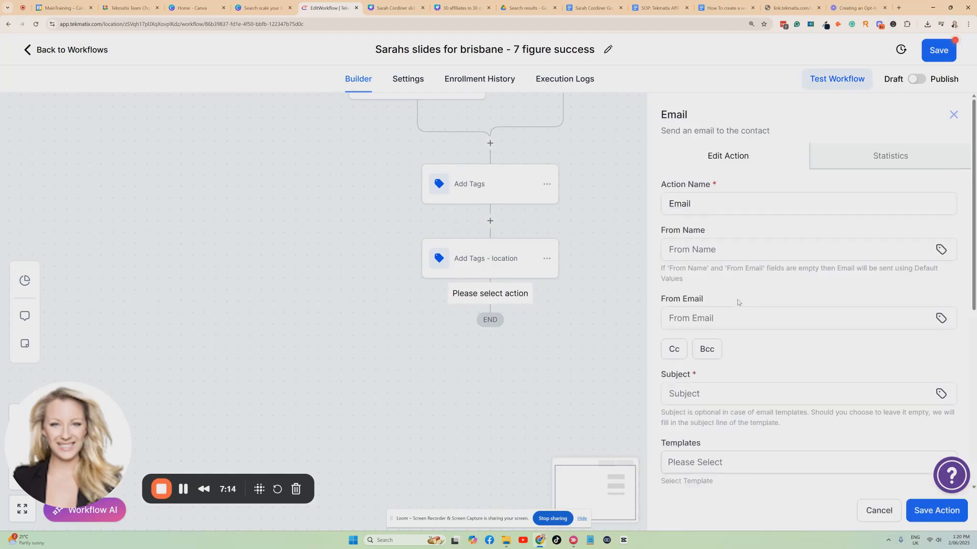
scroll(705, 394, "down", 1)
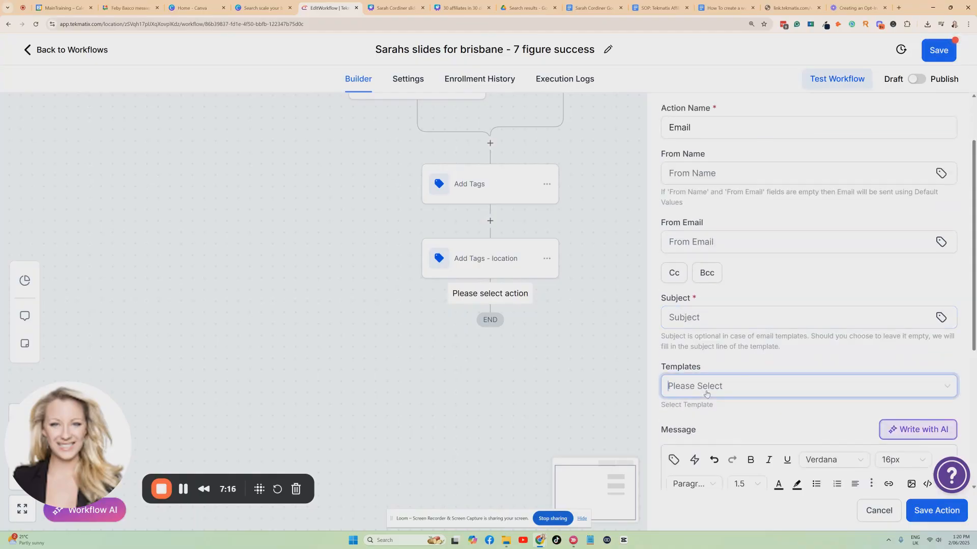
left_click(707, 392)
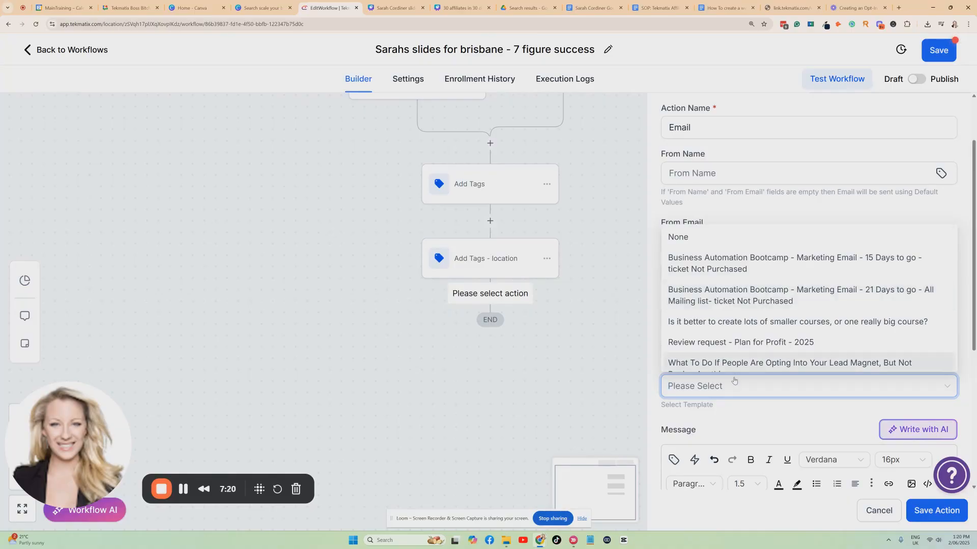
type("brisba")
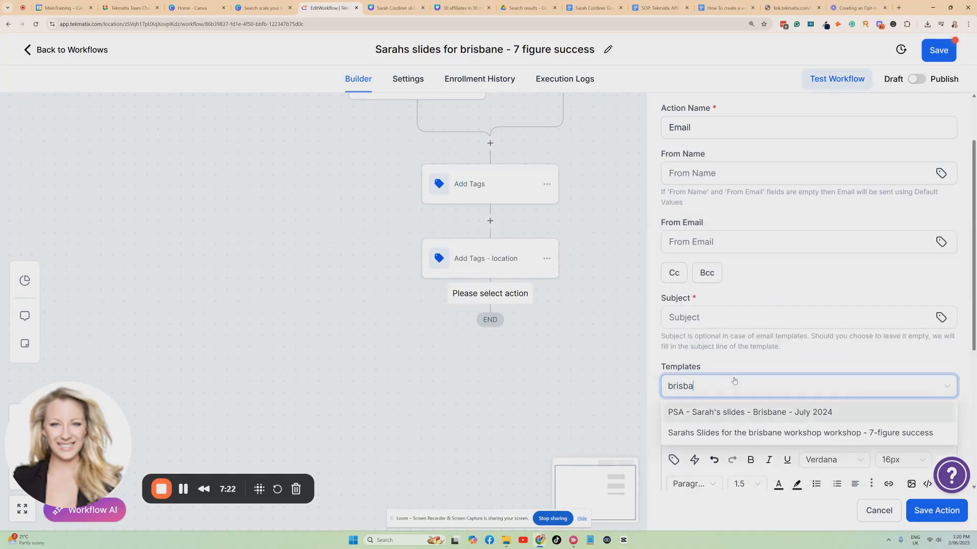
left_click(792, 433)
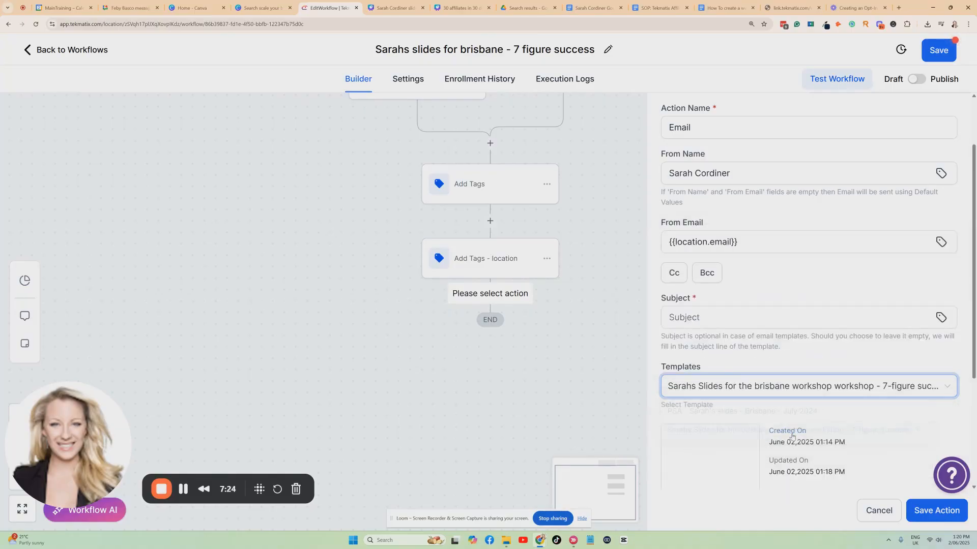
Step: Set the email's subject to "Here are your slides!" and save the action
scroll(707, 181, "up", 2)
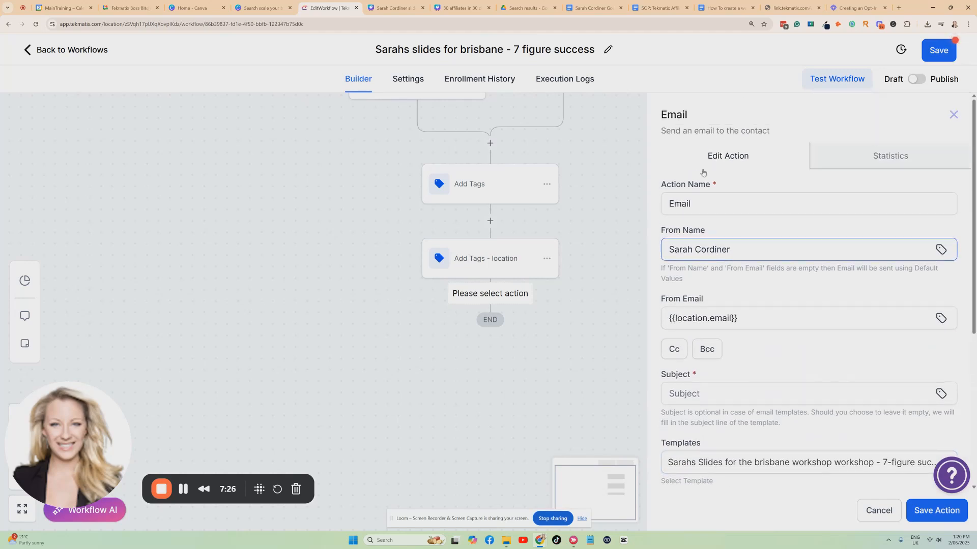
left_click(789, 312)
scroll(753, 305, "down", 2)
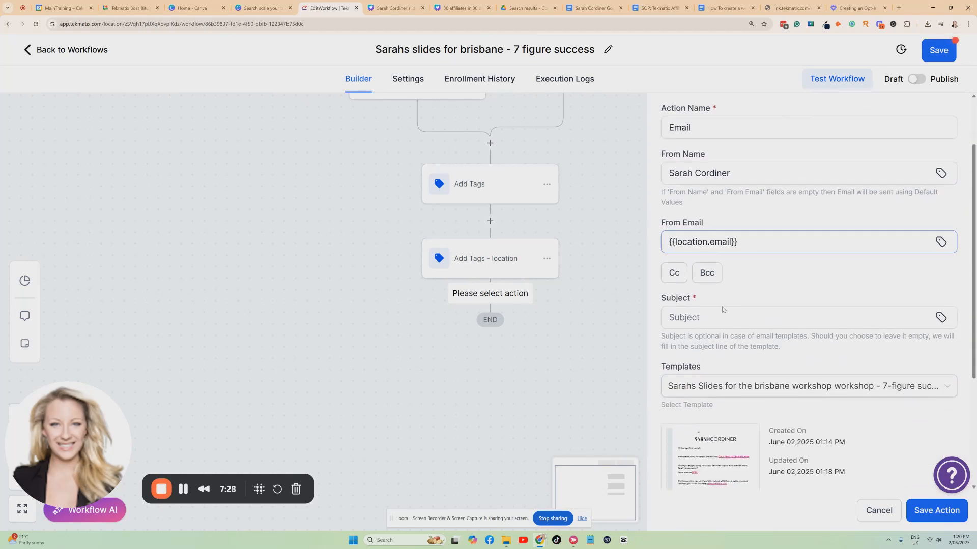
left_click(697, 278)
type("Here are your slides!")
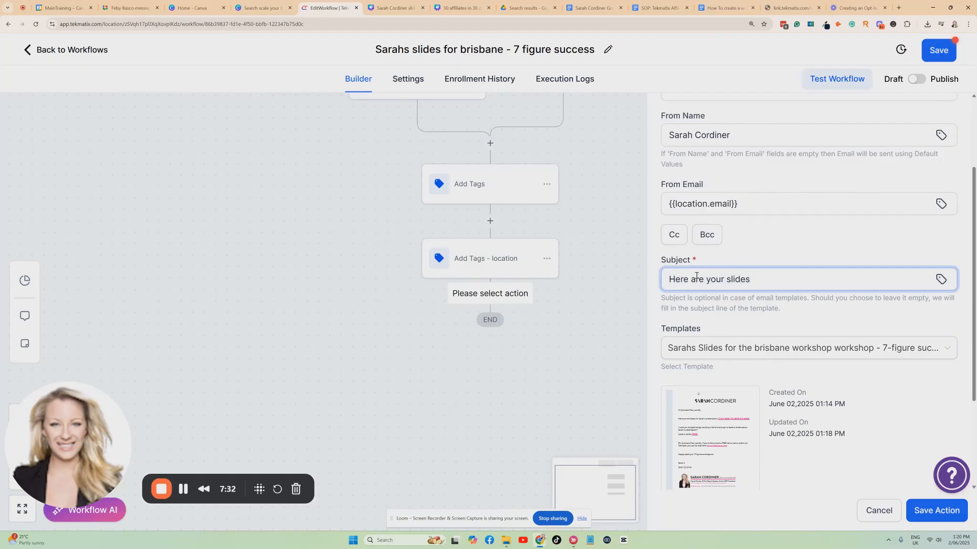
left_click(928, 514)
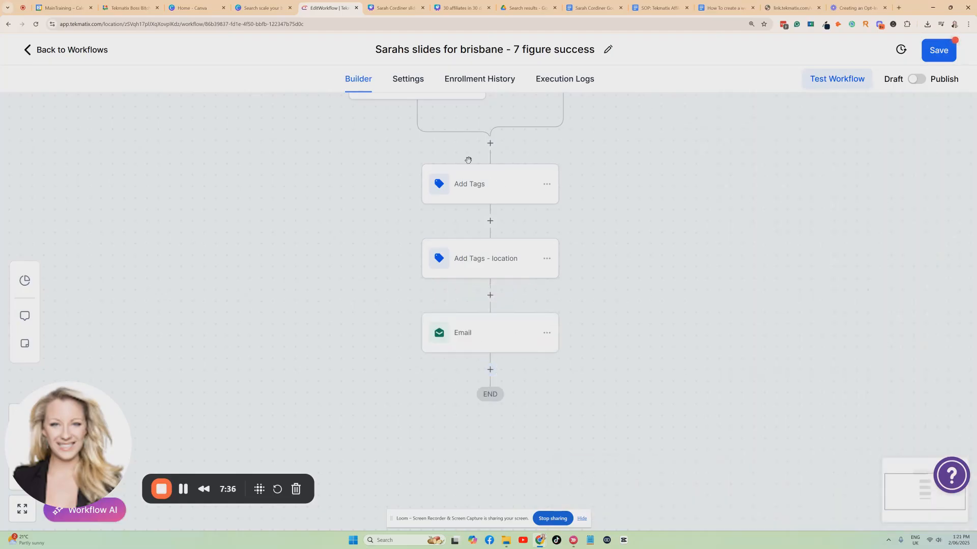
Step: Add a Wait action directly below the Email action in the workflow
scroll(447, 224, "up", 1)
scroll(480, 323, "down", 2)
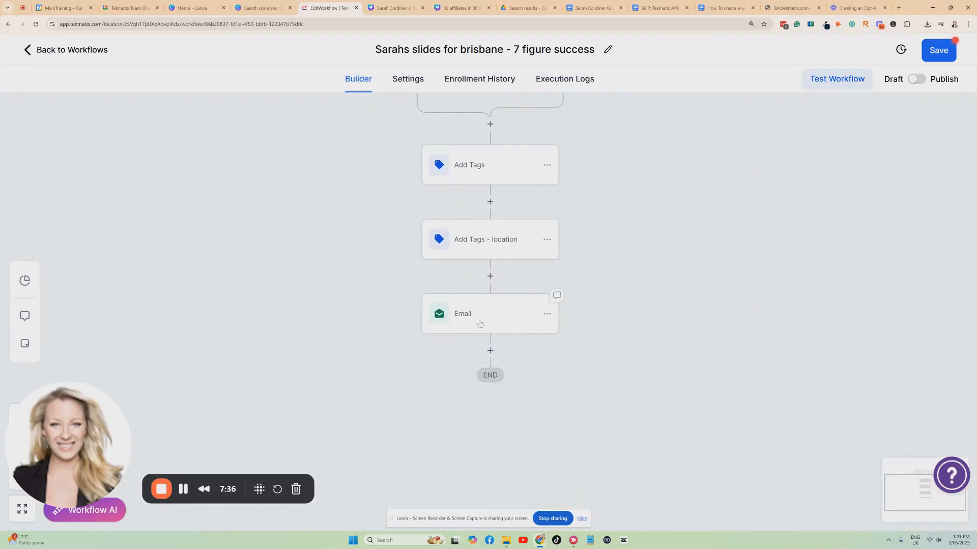
left_click(490, 350)
type("wait")
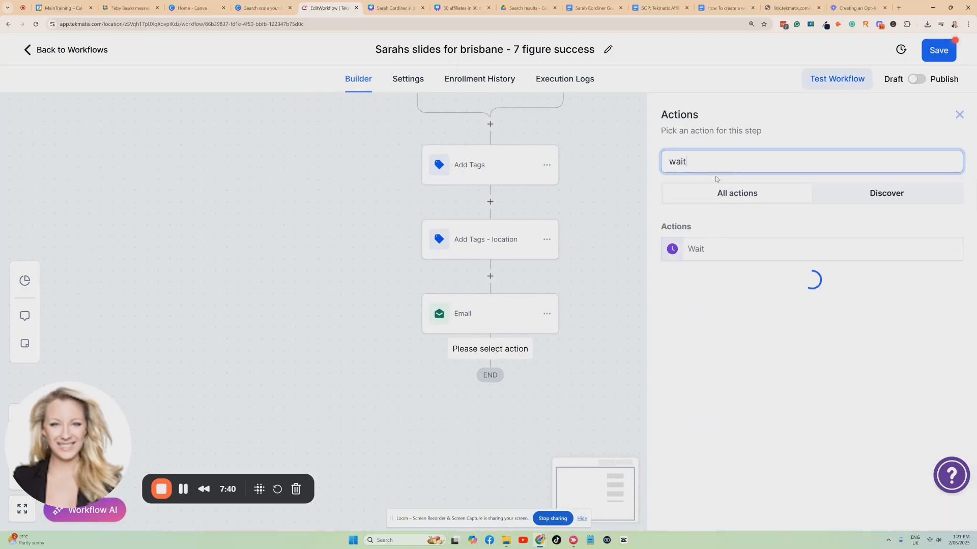
left_click(712, 249)
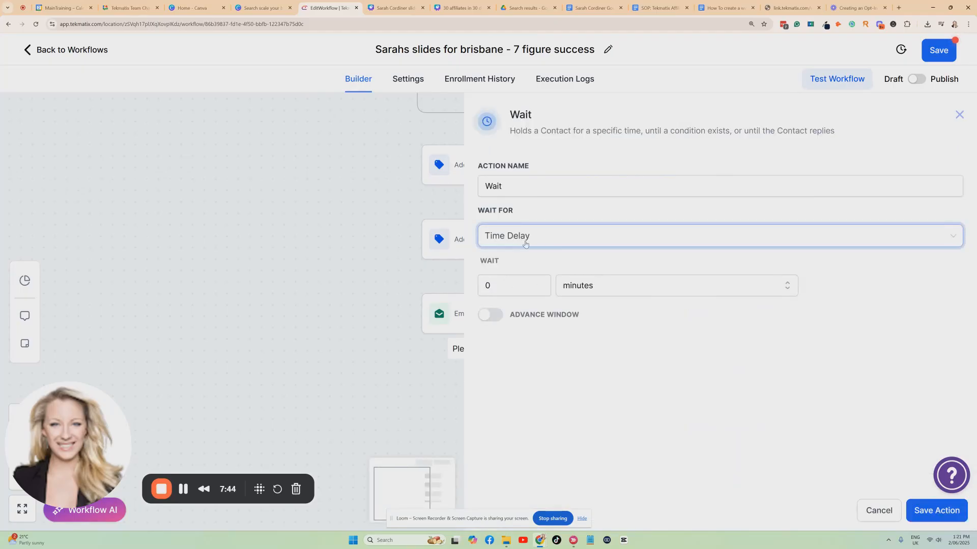
Step: Set the time delay to 3 hours, name the action "Wait 3 hours" and save it
left_click(519, 284)
left_click_drag(488, 285, 472, 288)
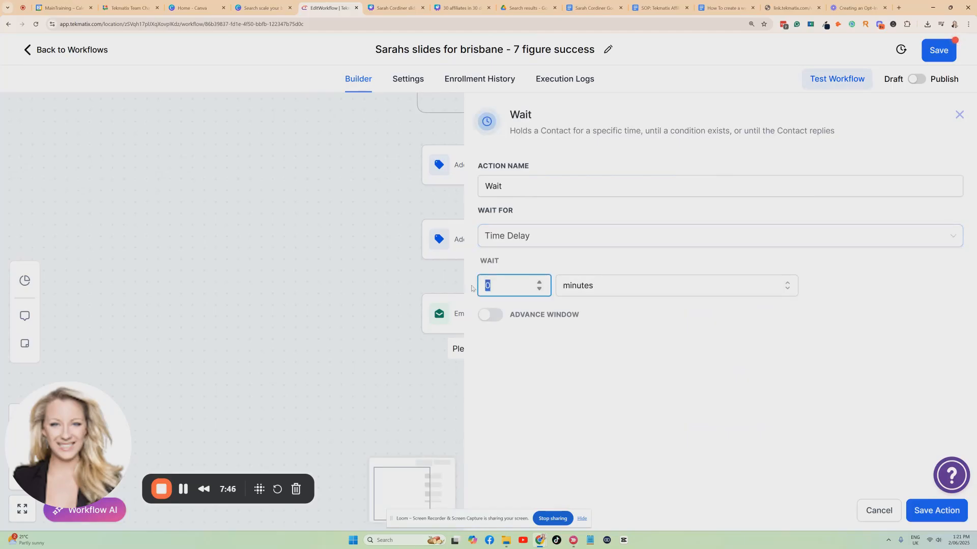
type("5")
left_click(620, 297)
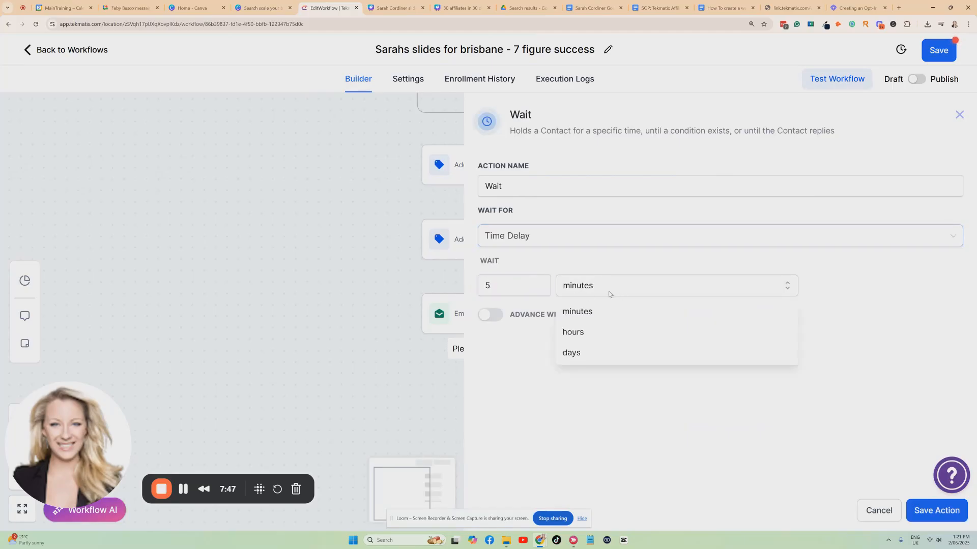
left_click(588, 333)
left_click(504, 287)
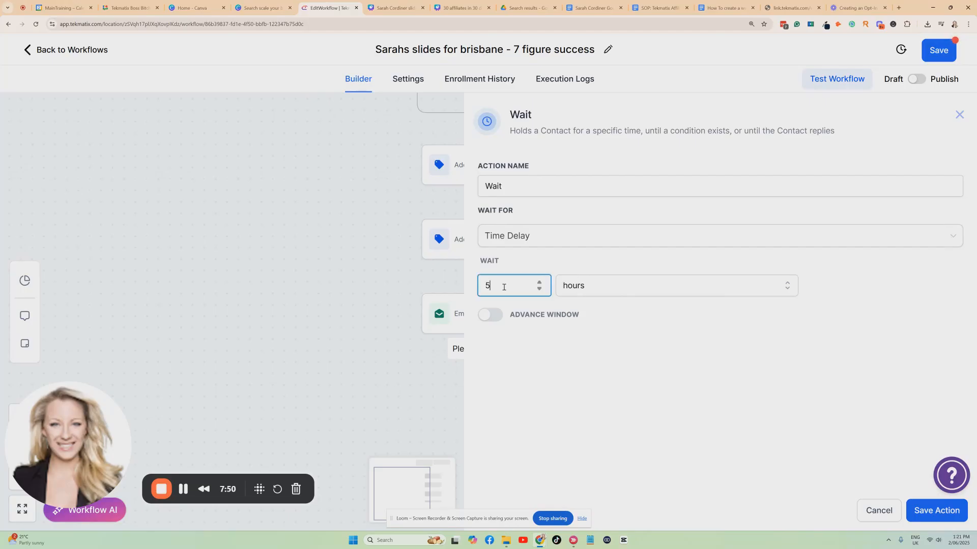
left_click(645, 330)
left_click(549, 188)
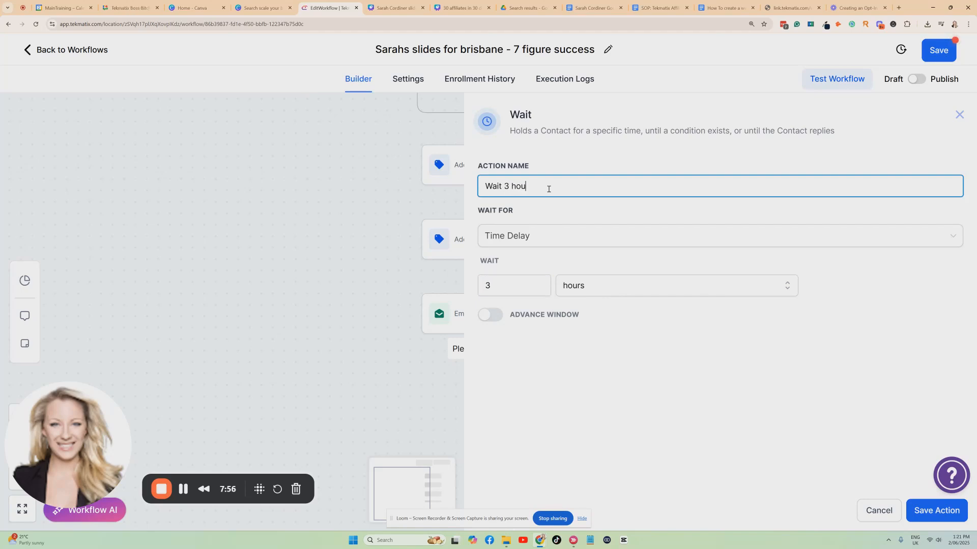
left_click(926, 509)
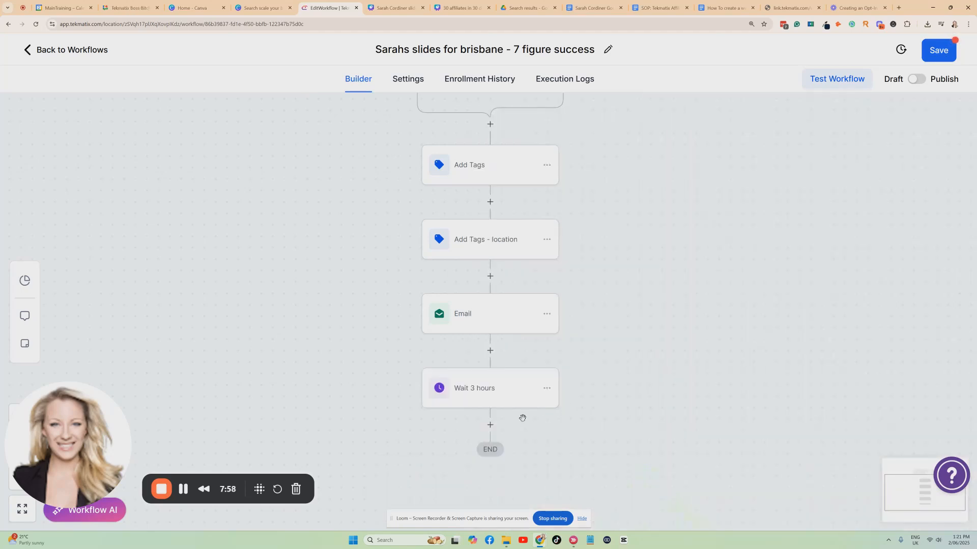
Step: Add a Review Request action after Wait 3 hours with review type E-mail and no link override, and save it
left_click(490, 425)
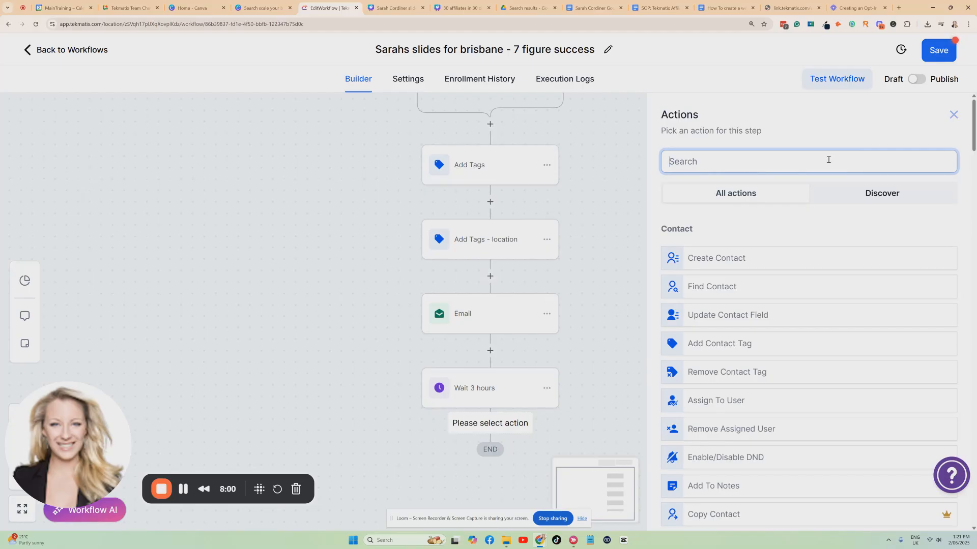
type("review")
left_click(768, 247)
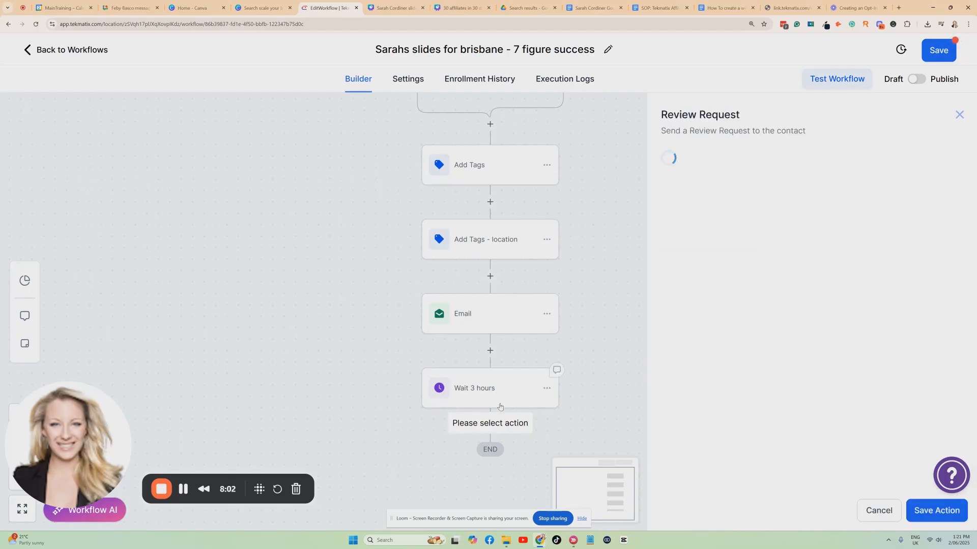
left_click(716, 235)
left_click(693, 281)
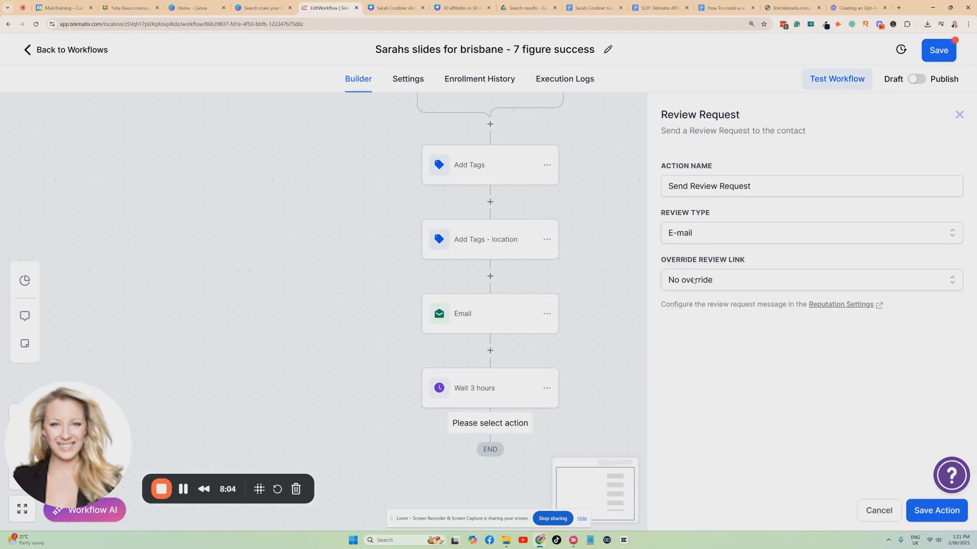
left_click(914, 510)
Step: Save the workflow, switch it from draft to published and save it again
left_click(938, 50)
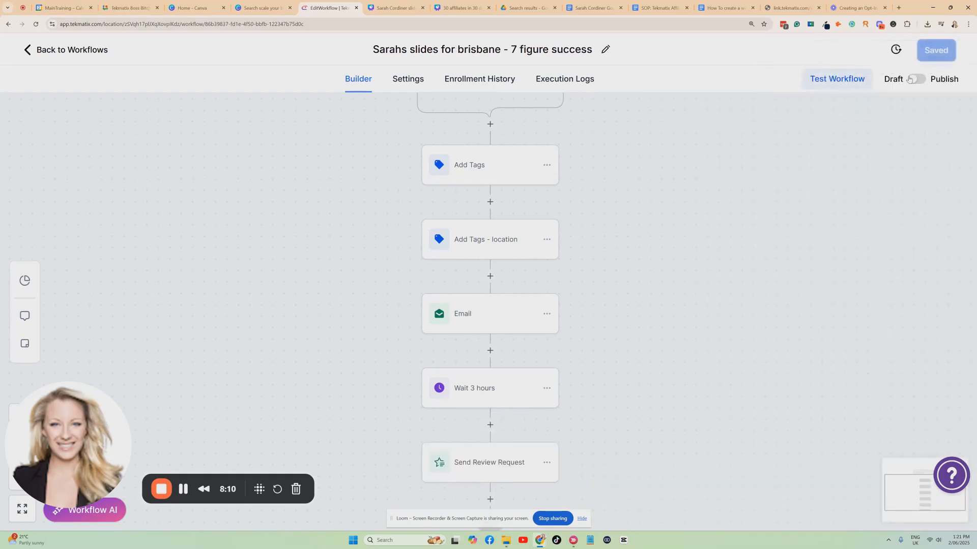
left_click(939, 54)
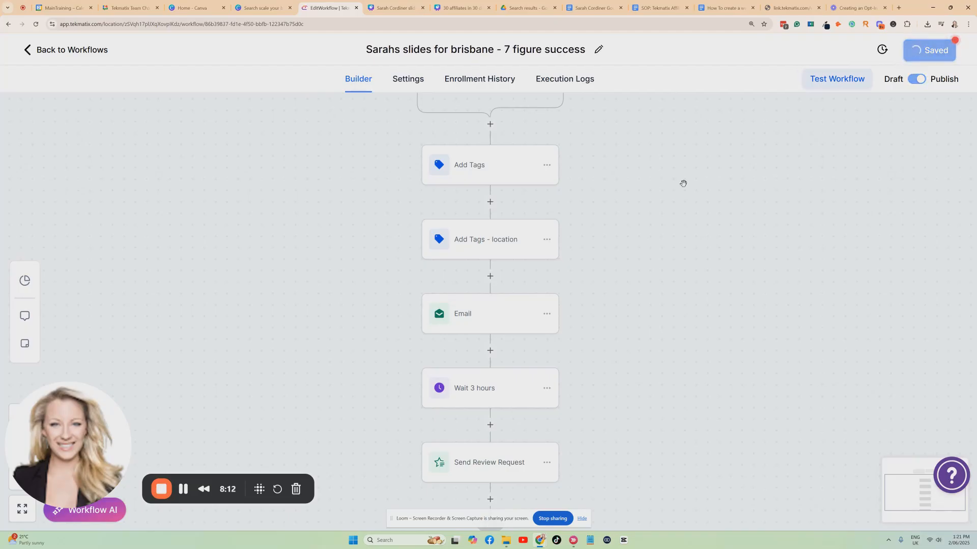
Step: Insert a Create/Update Opportunity action between Add Tags - location and Email, using the owner's customer pipeline and the Lead stage
scroll(623, 229, "down", 1)
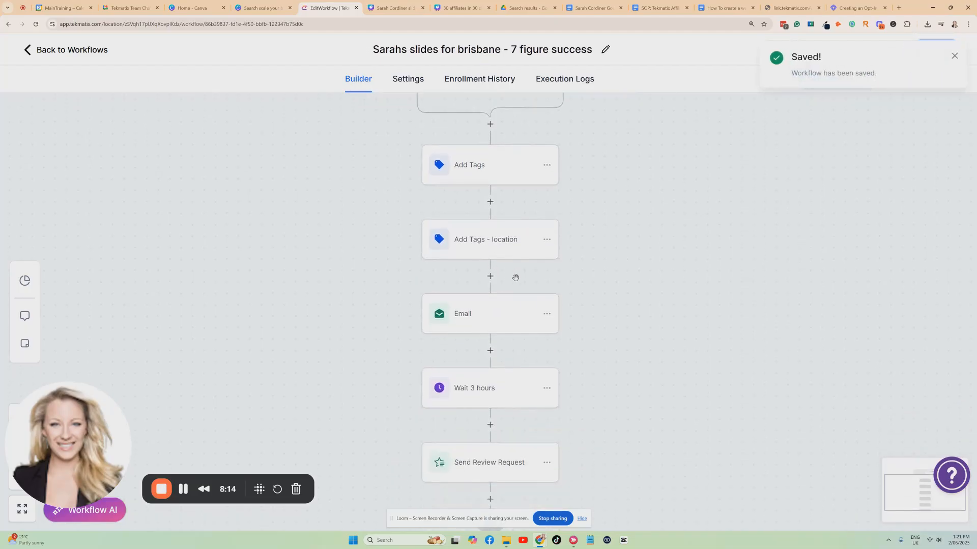
left_click(490, 276)
type("opp")
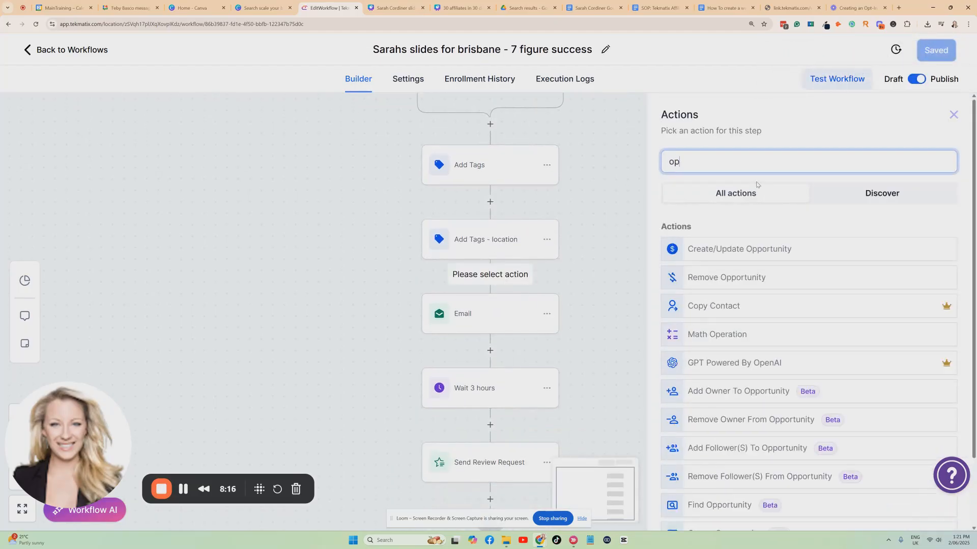
left_click(729, 256)
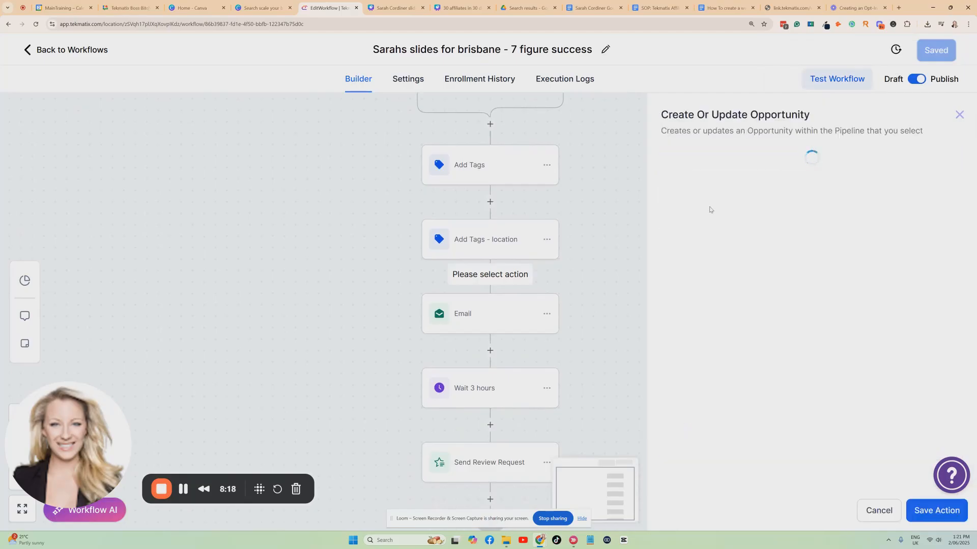
left_click(666, 303)
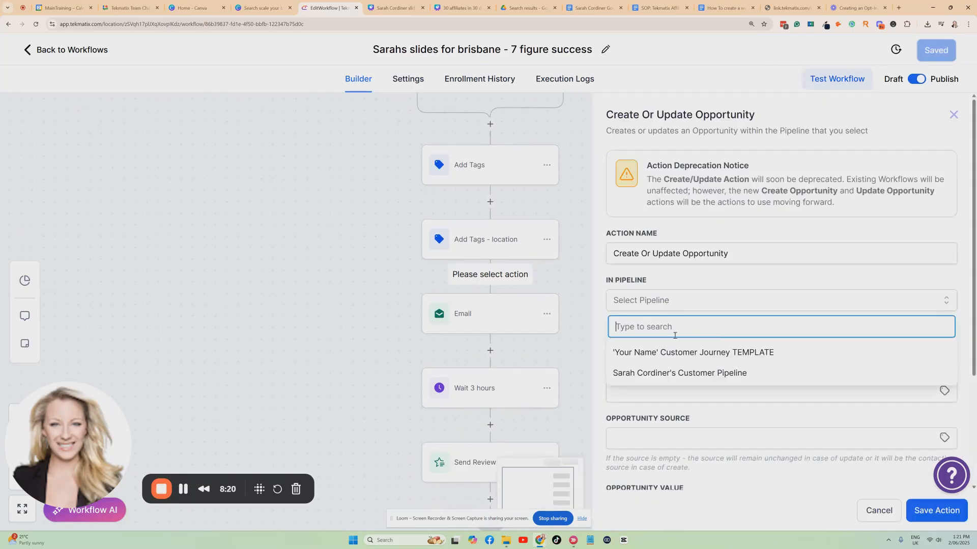
left_click(711, 374)
left_click(671, 346)
left_click(676, 396)
Step: Set the opportunity name to the contact's full-name variable and the source to "Brisbane workshop 7 figure success"
scroll(662, 305, "down", 2)
left_click(657, 280)
left_click(944, 277)
left_click(868, 314)
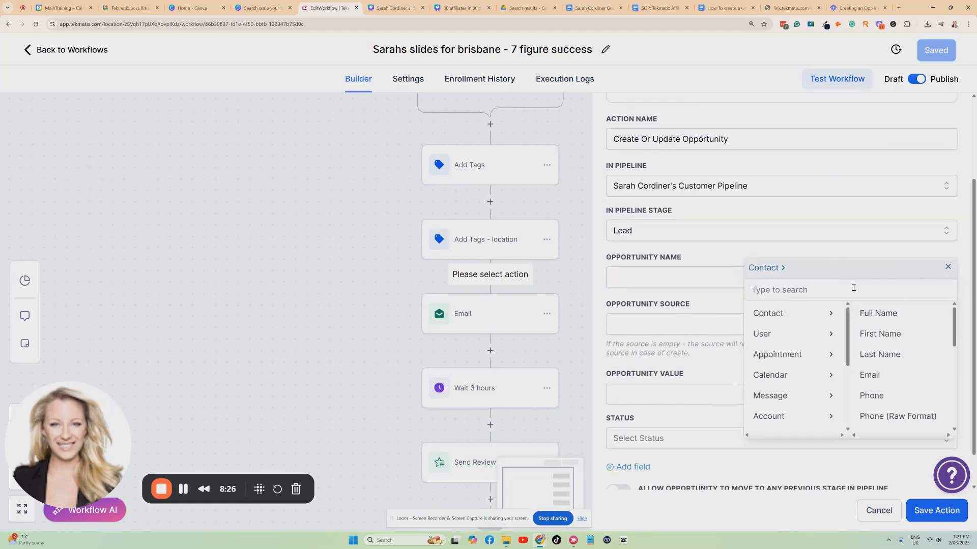
left_click(884, 314)
left_click(693, 321)
type("Bri")
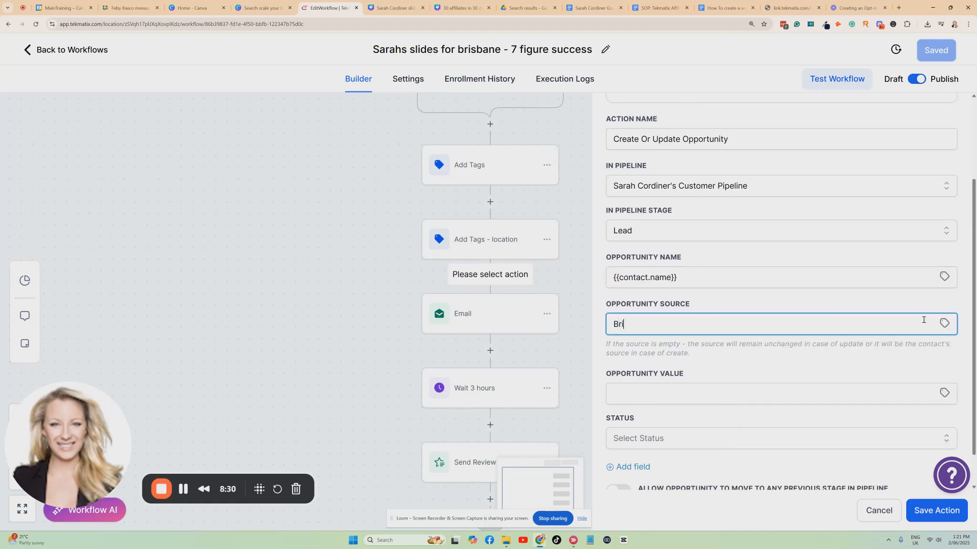
type("sbane workshop 7 figure success")
Step: Set the opportunity value to 1000 and the status to open, saving both the action and the workflow
left_click(671, 390)
type("1000")
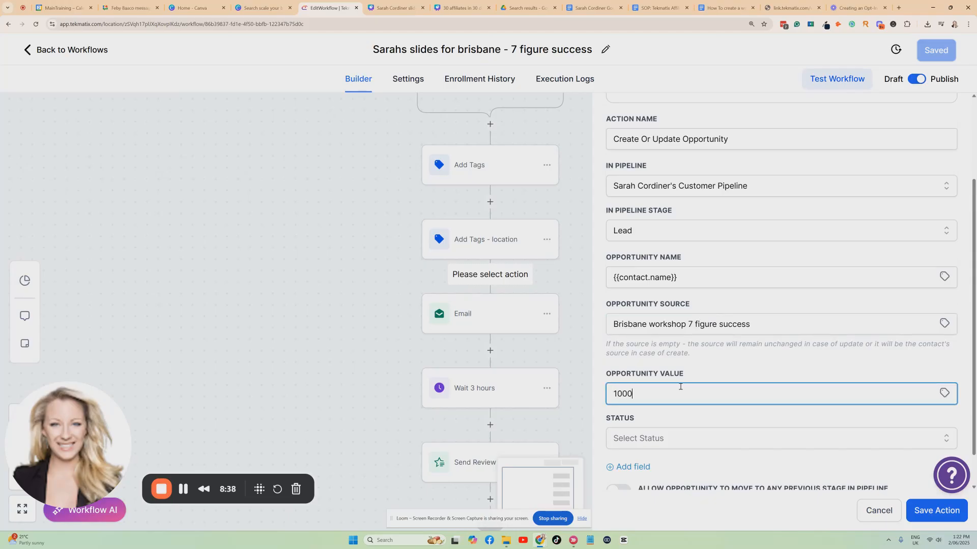
scroll(662, 394, "down", 1)
left_click(648, 388)
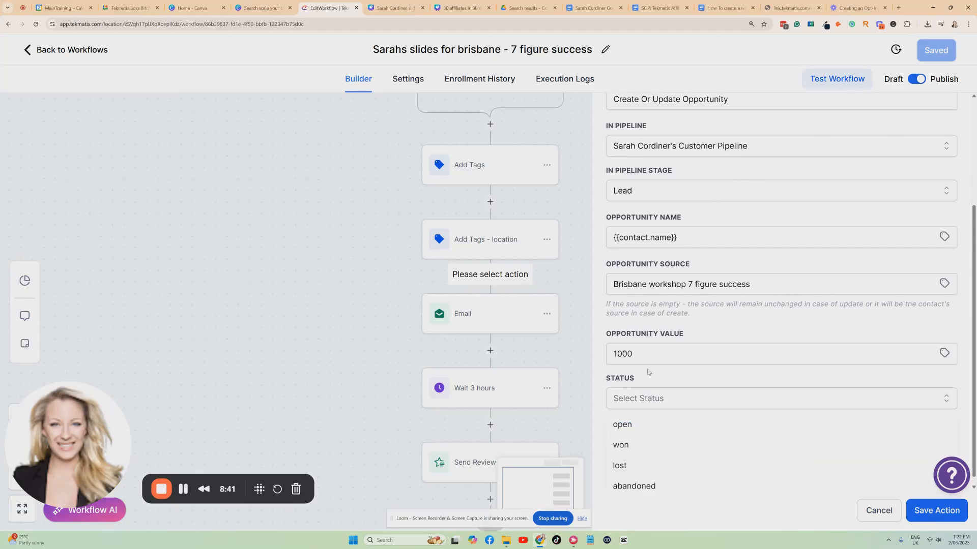
left_click(635, 425)
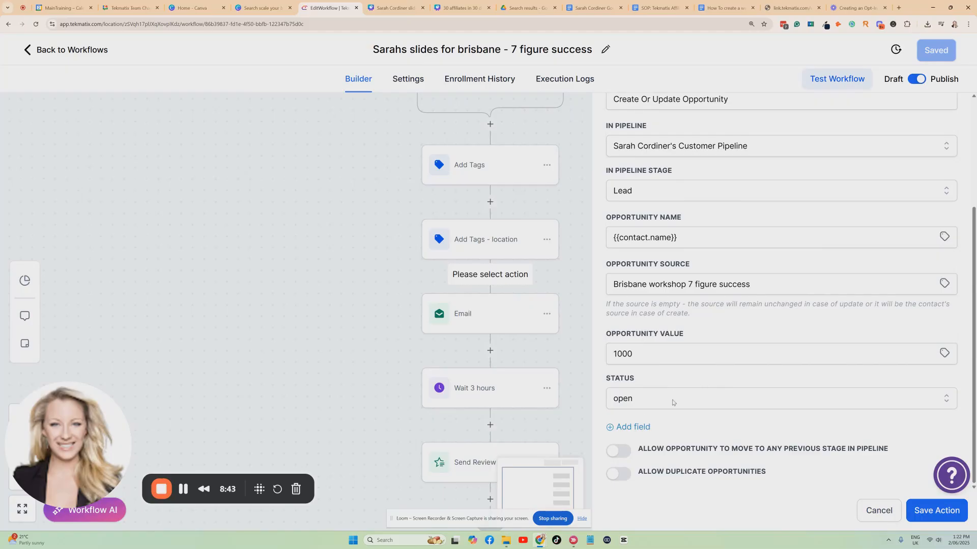
left_click(921, 512)
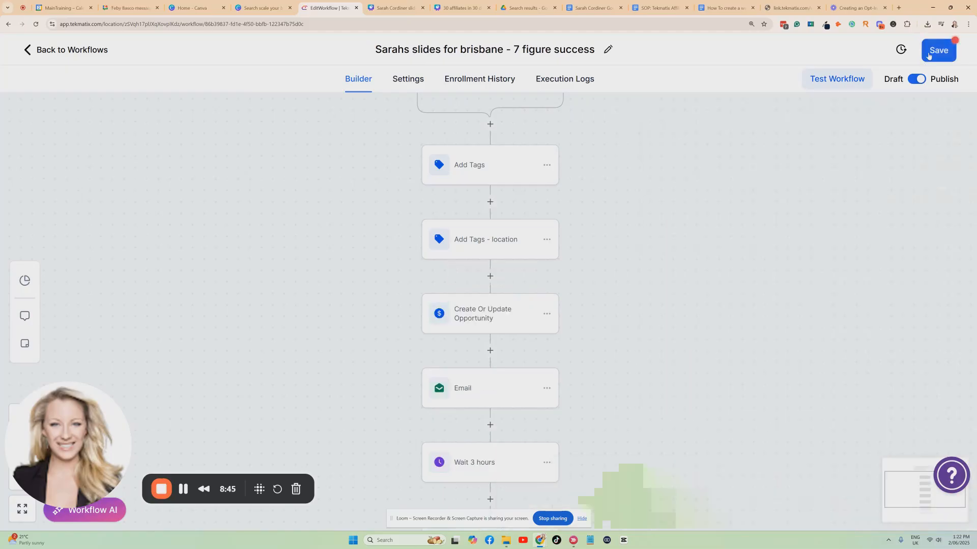
scroll(656, 219, "up", 3)
scroll(461, 132, "down", 2)
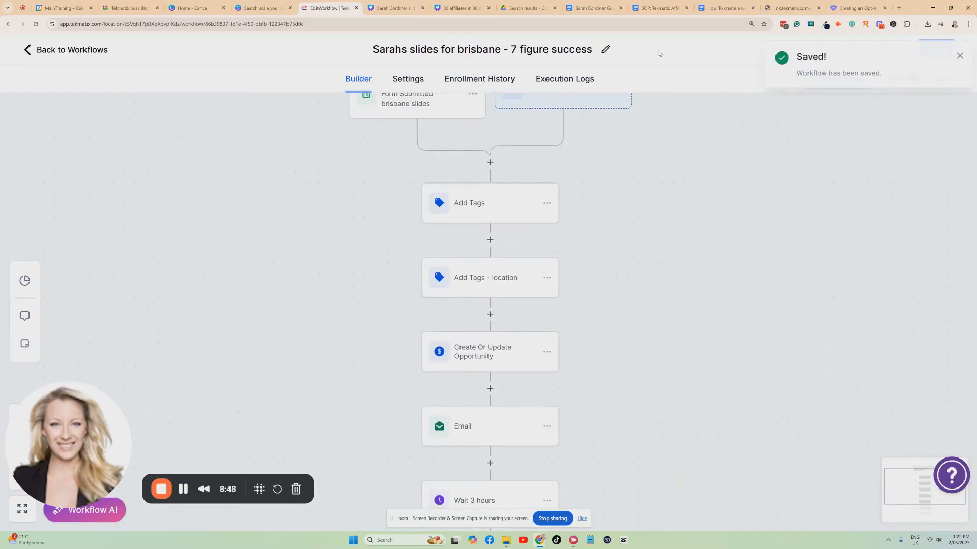
Step: Review the workflow from the form trigger through Send Review Request, checking it against the QR-code slide in the Canva presentation
scroll(525, 190, "up", 1)
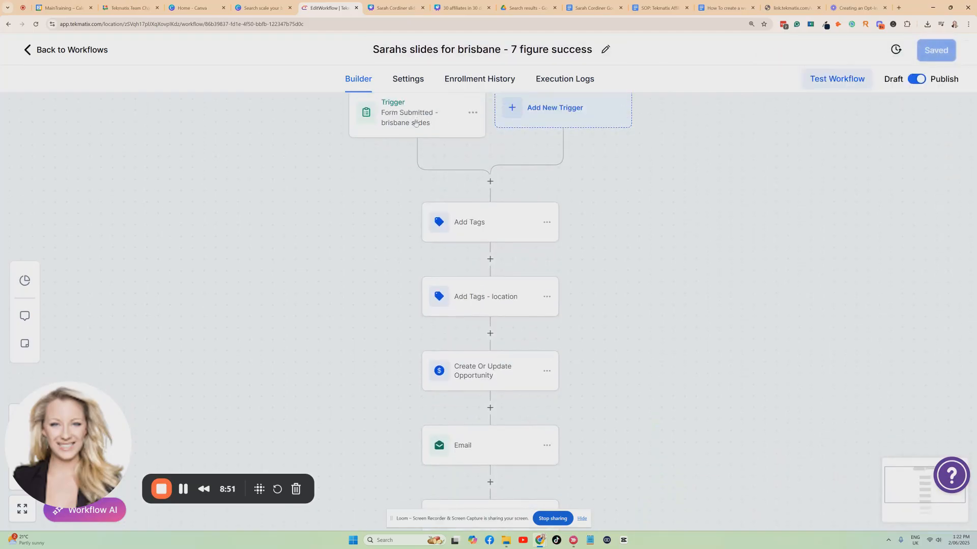
left_click(395, 8)
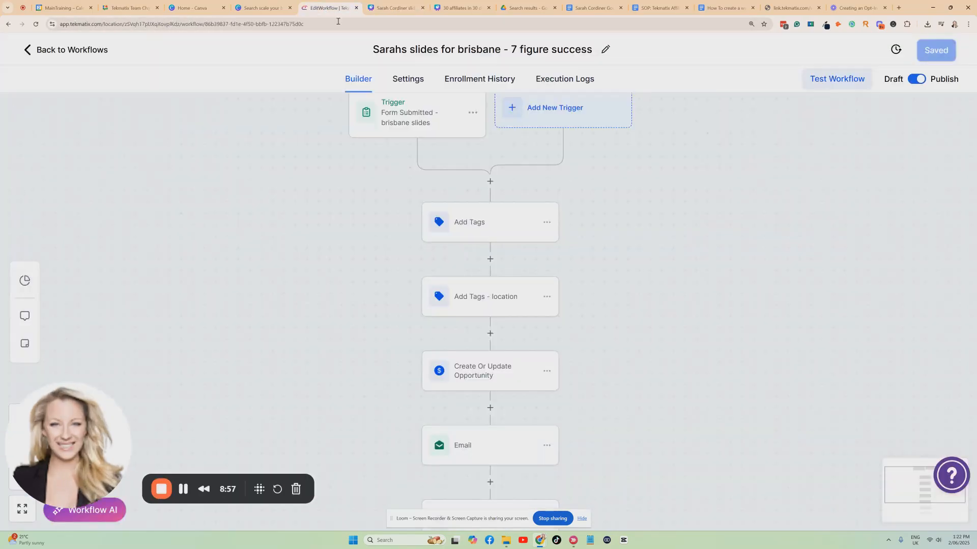
left_click(328, 7)
scroll(489, 241, "down", 1)
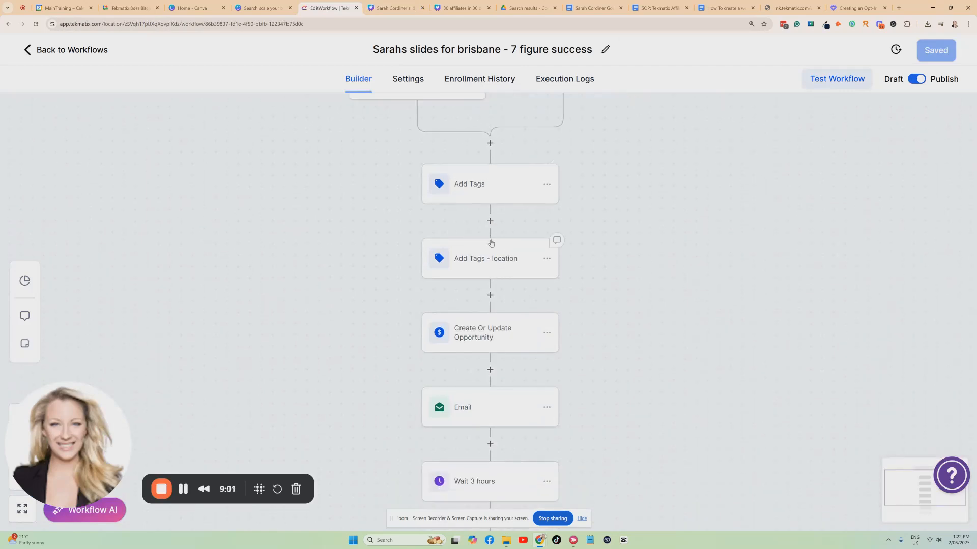
scroll(471, 253, "down", 1)
scroll(471, 294, "down", 1)
scroll(487, 260, "down", 1)
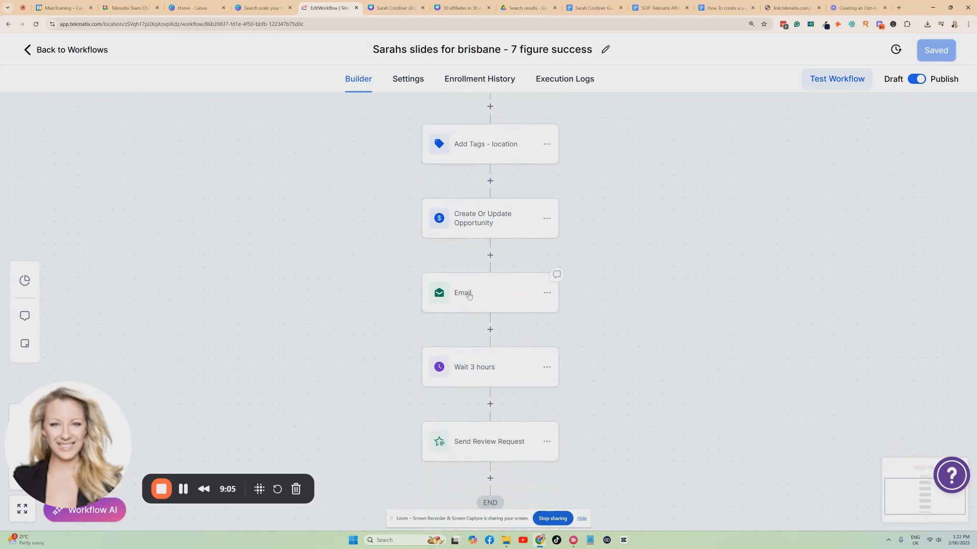
scroll(487, 300, "down", 2)
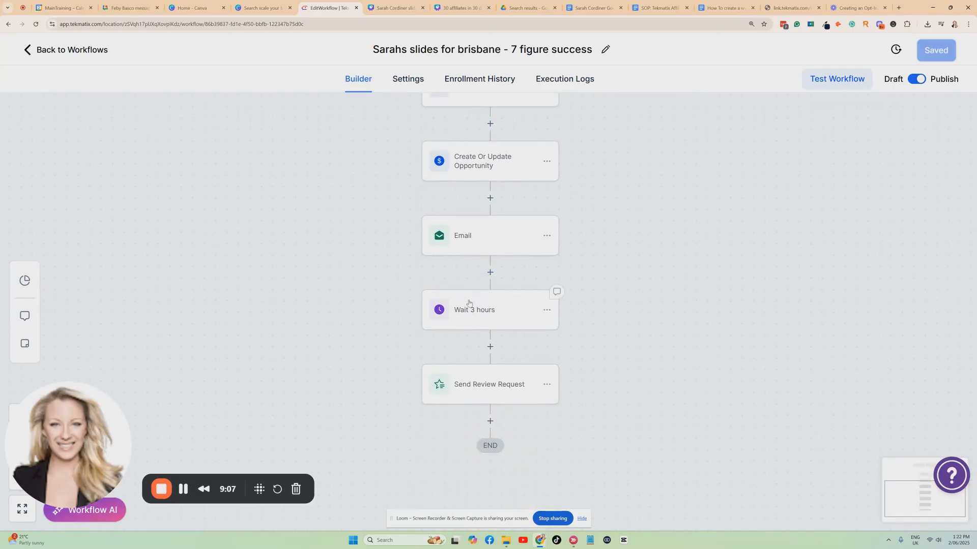
Step: In the Canva presentation, duplicate the "Get the slides sent to you" page and move the copy directly before "Which One Will You Implement?"
left_click(396, 8)
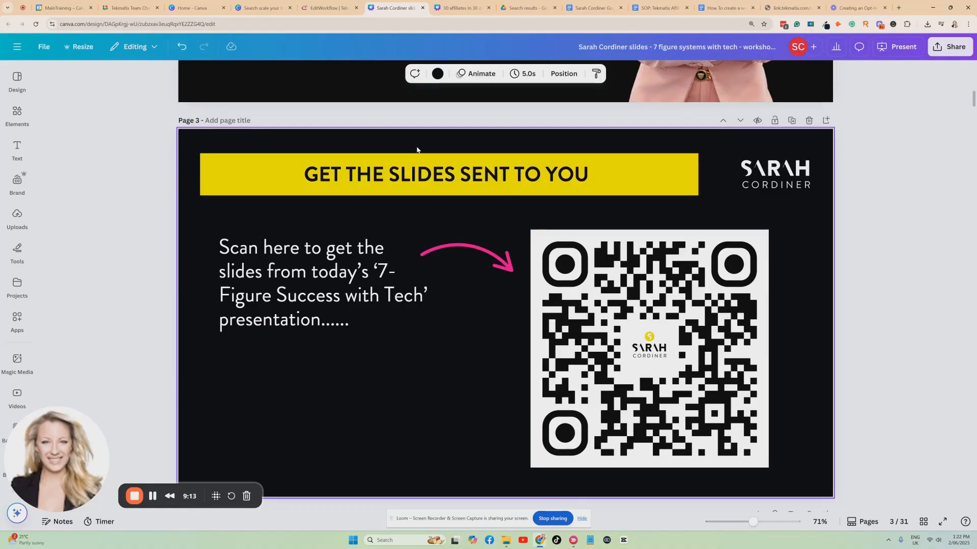
scroll(417, 147, "down", 1)
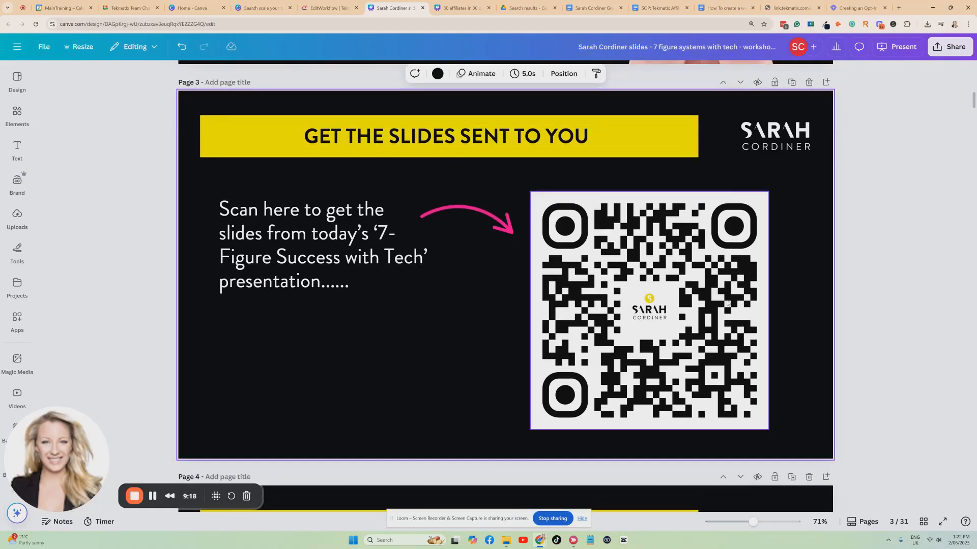
left_click(924, 523)
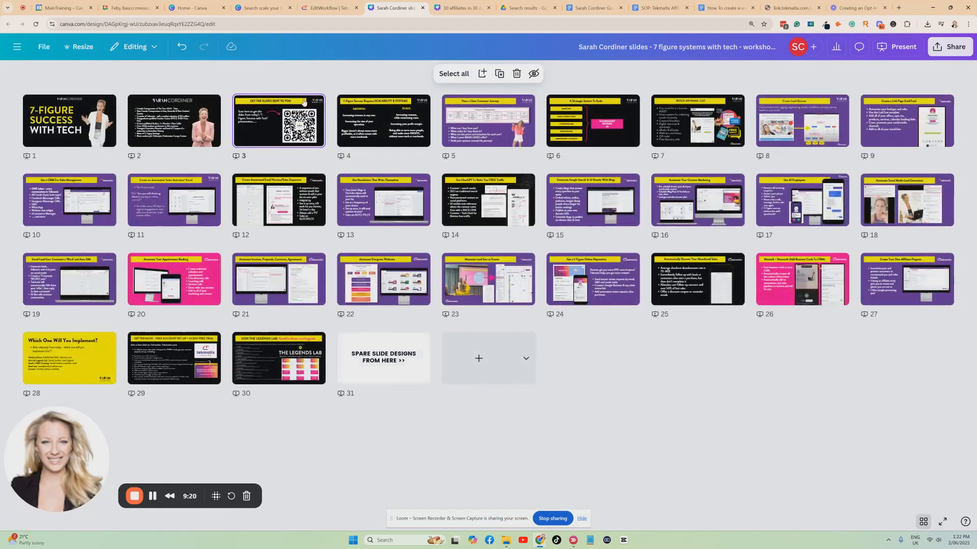
left_click(314, 101)
left_click(370, 242)
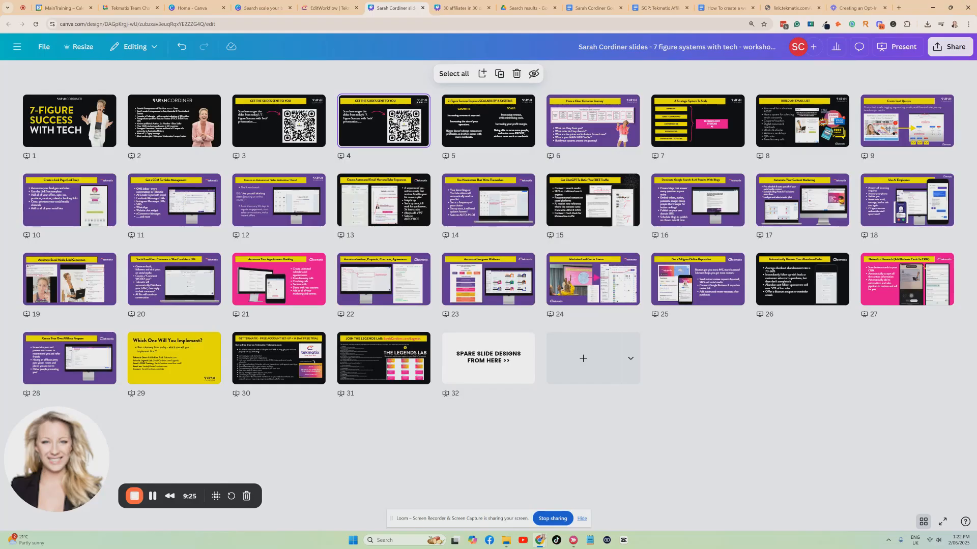
left_click_drag(395, 119, 122, 359)
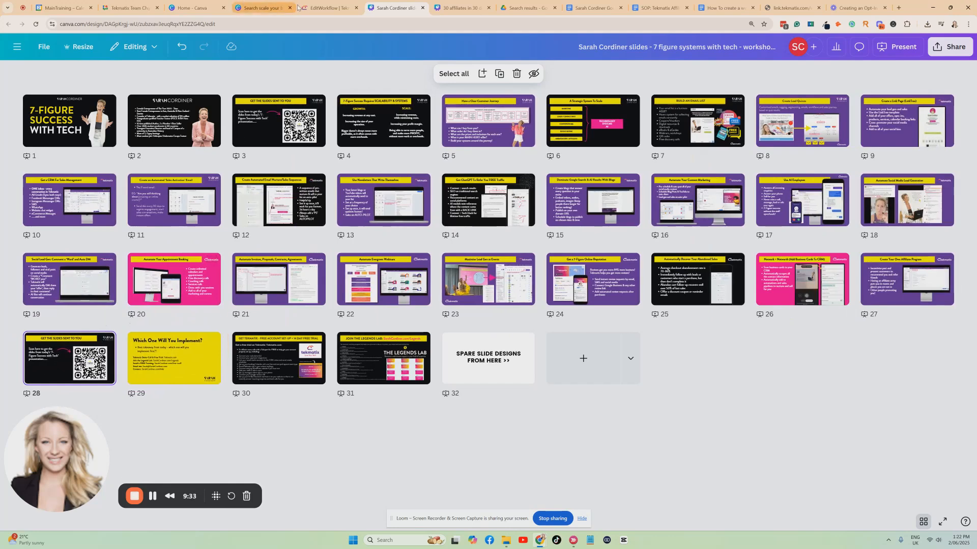
Step: Switch back to the Tekmatix workflow and view it from the Form Submitted trigger down
left_click(322, 8)
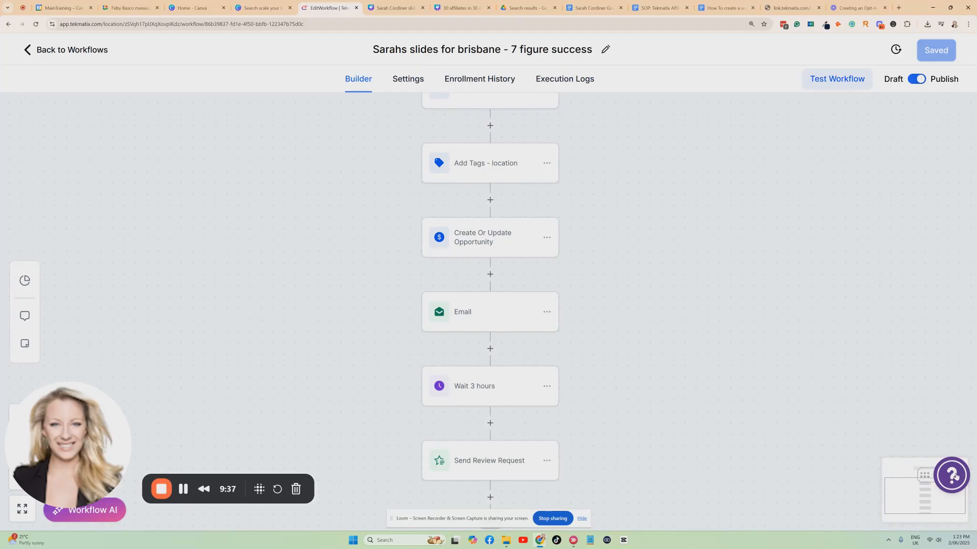
scroll(683, 353, "up", 5)
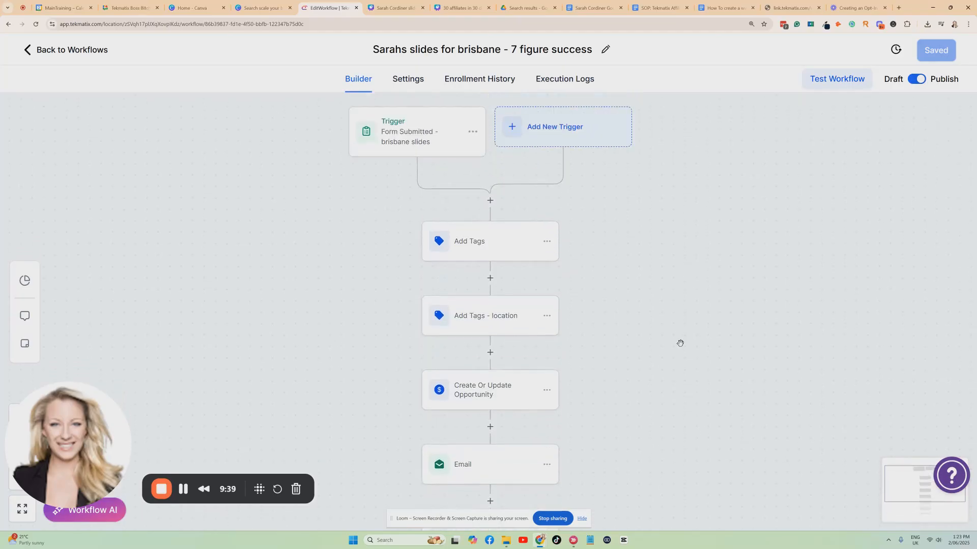